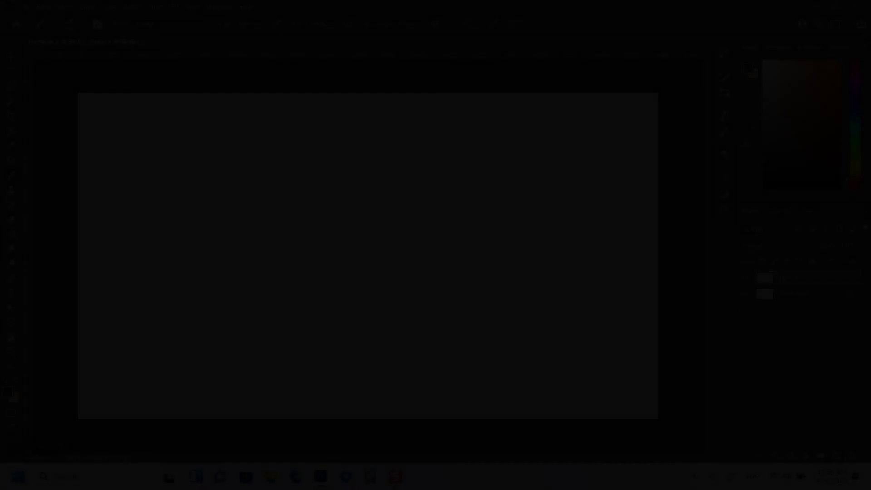
- Sketch the tall rock's outline with a left ledge and base strokes on Layer 1
mouse_move(471, 185)
mouse_down()
mouse_move(445, 184)
mouse_move(400, 233)
mouse_up()
drag(426, 199, 383, 247)
drag(472, 181, 498, 259)
drag(499, 290, 419, 281)
drag(399, 234, 294, 250)
drag(295, 254, 281, 270)
drag(335, 237, 372, 233)
drag(419, 248, 429, 272)
drag(494, 291, 461, 293)
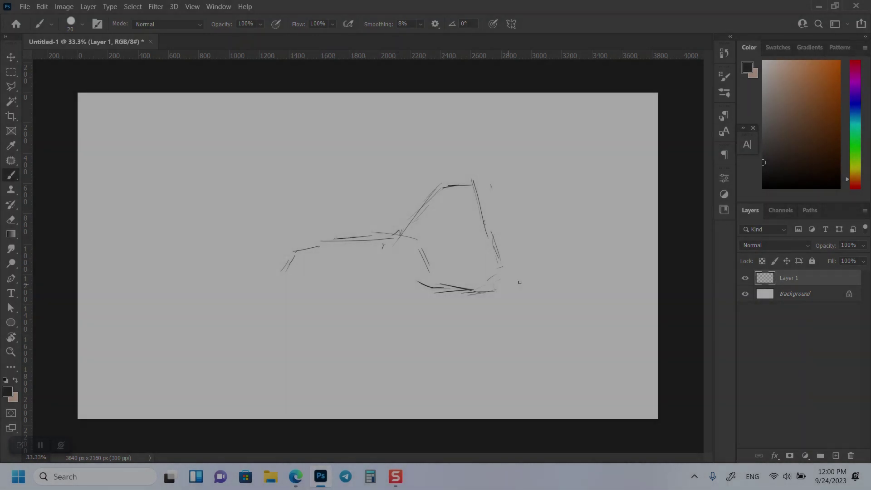
drag(504, 256, 515, 290)
- Outline the formation's right side and sketch the box-shaped rock on the right
drag(461, 293, 517, 291)
drag(512, 254, 553, 256)
drag(551, 261, 577, 311)
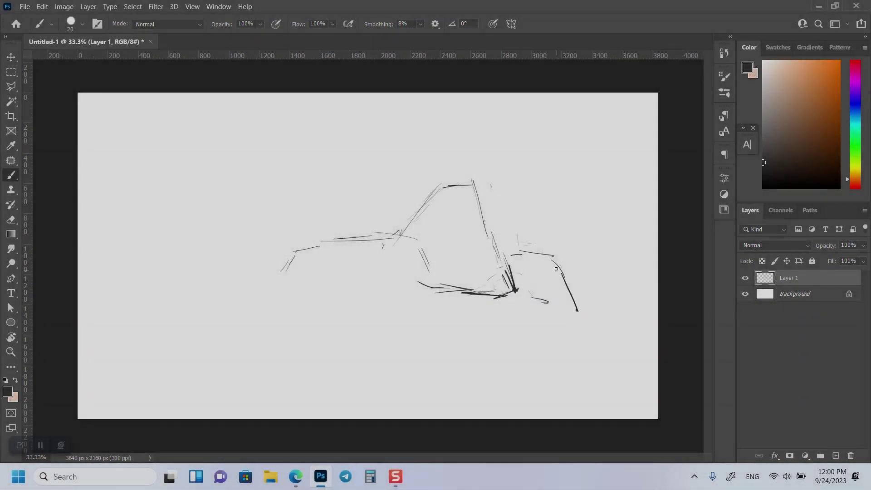
drag(518, 271, 559, 272)
drag(554, 307, 578, 314)
- Draw long ground lines across the lower left of the sketch
drag(515, 288, 531, 295)
drag(363, 303, 429, 289)
drag(309, 289, 358, 297)
drag(428, 294, 333, 309)
- Sketch the left front rock's top, bottom and side edges
drag(269, 278, 268, 298)
drag(261, 274, 427, 245)
drag(363, 259, 338, 308)
drag(429, 249, 435, 299)
drag(435, 301, 331, 310)
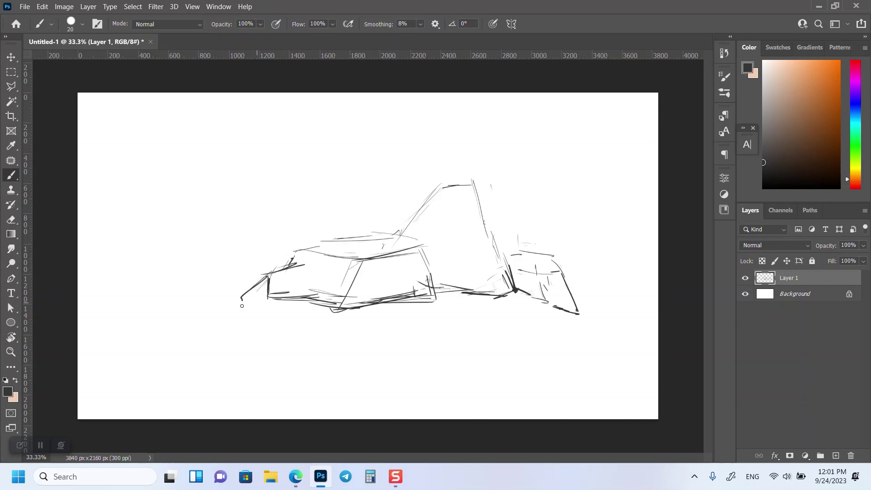
drag(248, 290, 242, 302)
- Erase the left rock's vertical and slanted edges, then extend the ground line and lower-left strokes
key(e)
mouse_move(268, 276)
mouse_down()
mouse_move(344, 254)
mouse_move(341, 298)
mouse_up()
key(b)
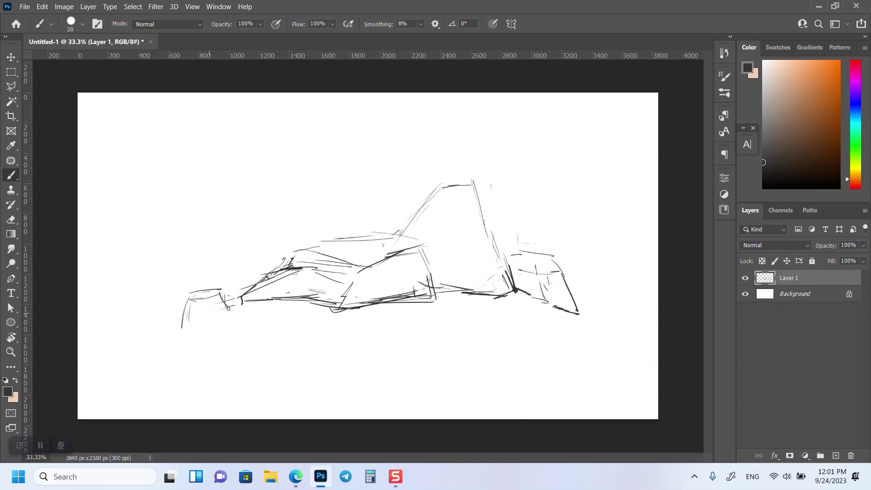
drag(504, 297, 424, 369)
drag(238, 317, 191, 319)
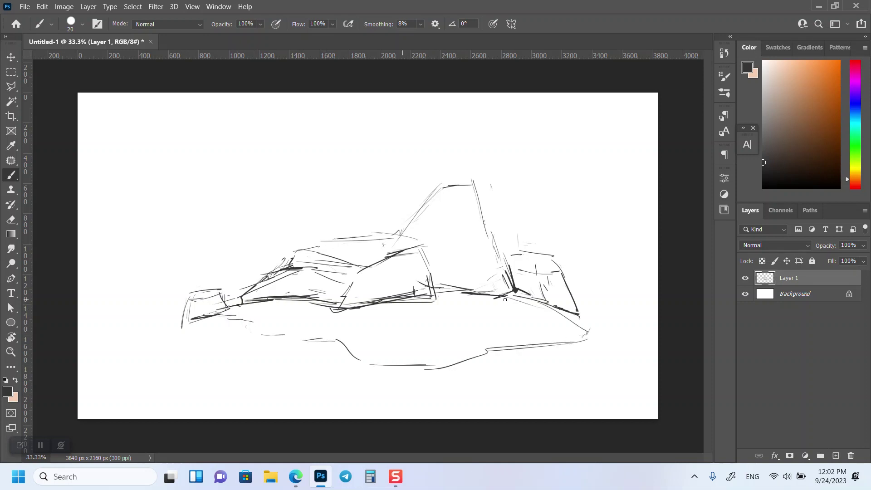
- Lasso the middle rock sketch and begin a free transform to resize it
click(12, 86)
drag(382, 225, 454, 299)
key(ctrl+t)
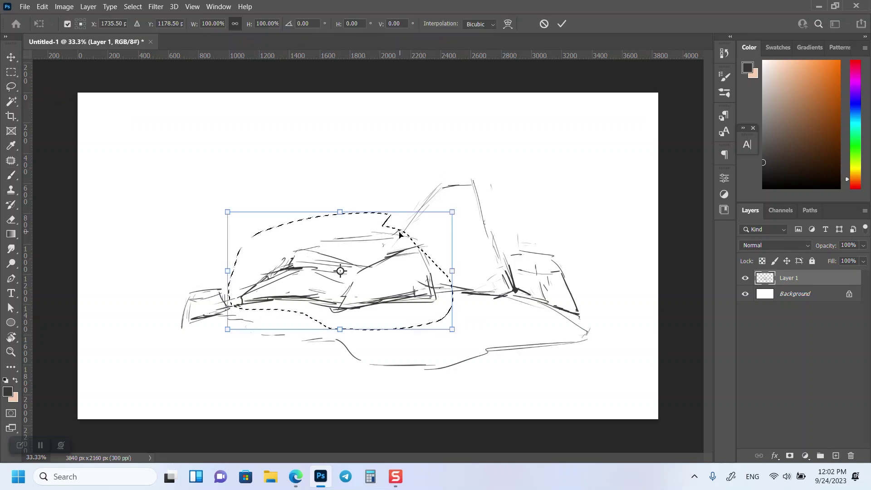
- Scale the middle rock sketch down, commit it, and add a dark stroke to it
drag(228, 210, 259, 220)
key(Return)
key(ctrl+d)
key(b)
drag(382, 241, 399, 233)
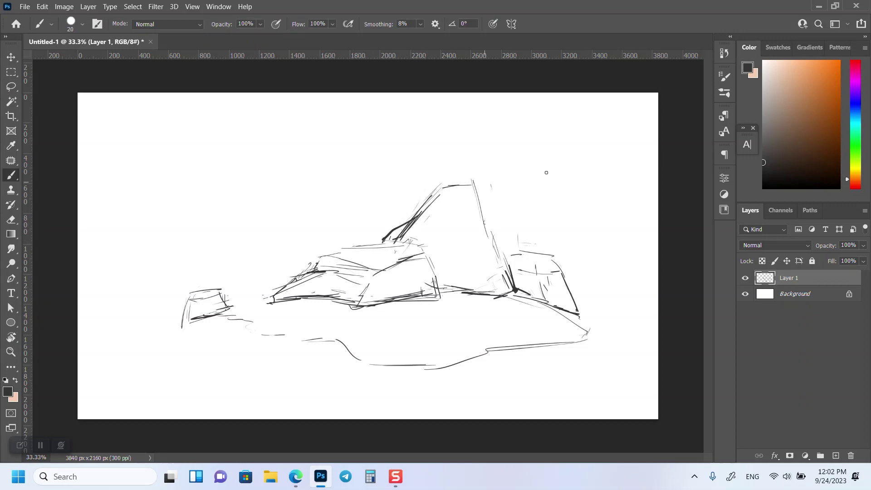
- Lasso the small lower-left rock sketch and nudge it to the right
key(l)
drag(177, 284, 230, 302)
key(v)
key(ctrl+d)
key(b)
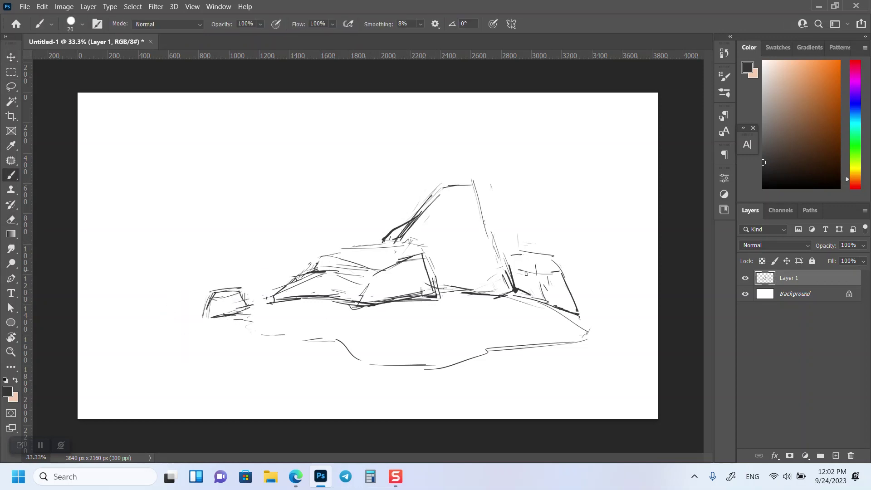
- Redraw the right rock's edge, hatch the tall rock, and darken the middle rock's base
drag(562, 271, 572, 312)
drag(466, 189, 487, 268)
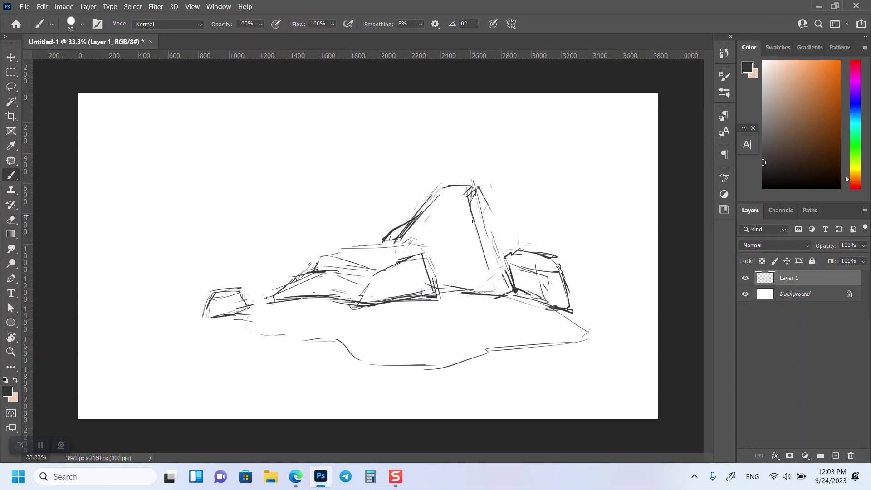
drag(481, 208, 510, 247)
drag(470, 269, 499, 294)
drag(424, 292, 498, 294)
drag(390, 303, 438, 295)
- Erase stray lines on the left and redraw the left rock shapes
key(e)
mouse_move(412, 256)
mouse_down()
mouse_move(338, 274)
mouse_move(302, 301)
mouse_move(351, 290)
mouse_move(319, 261)
mouse_up()
key(b)
drag(324, 262, 354, 281)
drag(336, 253, 385, 235)
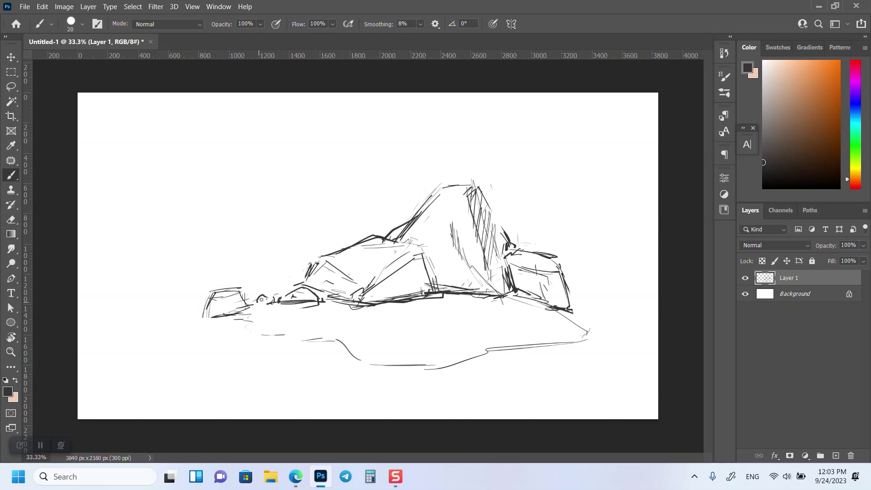
- Sketch grass tufts and blades between and below the left rocks
drag(269, 299, 267, 266)
mouse_move(260, 299)
mouse_down()
mouse_move(252, 277)
mouse_move(290, 282)
mouse_up()
drag(245, 304, 241, 291)
mouse_move(207, 311)
mouse_down()
mouse_move(202, 318)
mouse_move(498, 350)
mouse_up()
- Add a new empty layer and fade the sketch layer to light grey
click(835, 455)
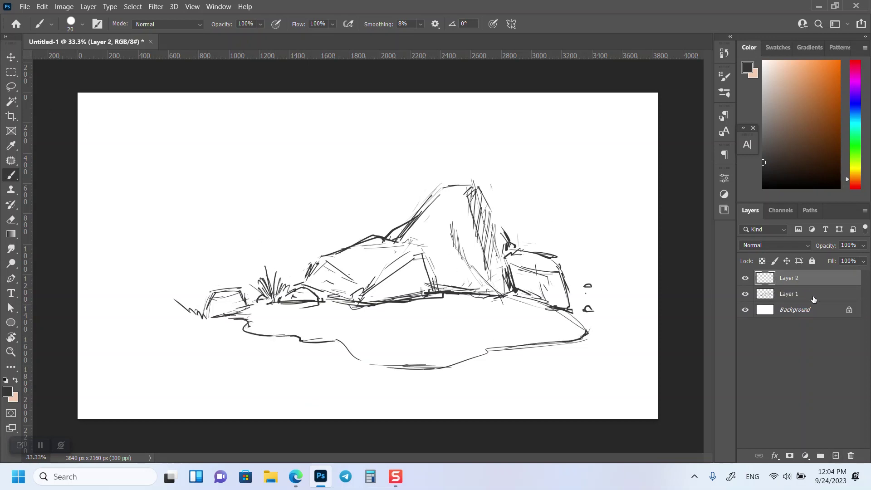
click(789, 294)
drag(848, 258, 828, 259)
click(789, 278)
key(l)
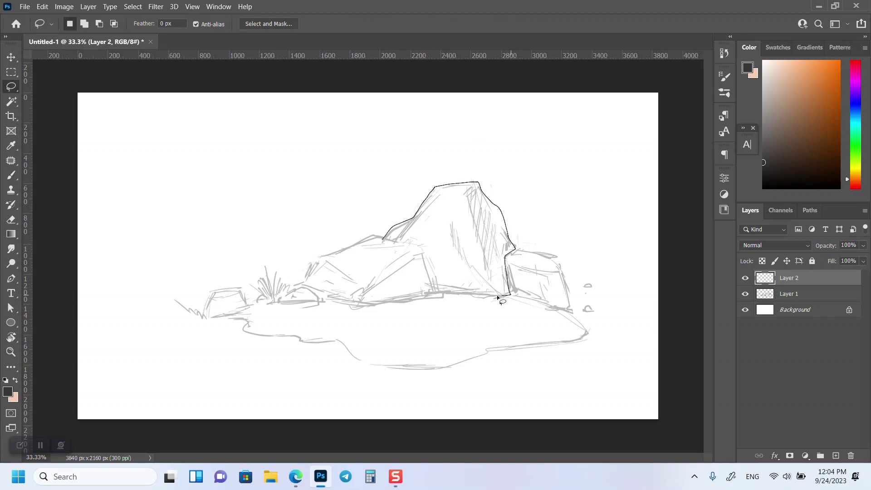
- Lasso the large rock and fill it with dark brown
drag(434, 193, 382, 239)
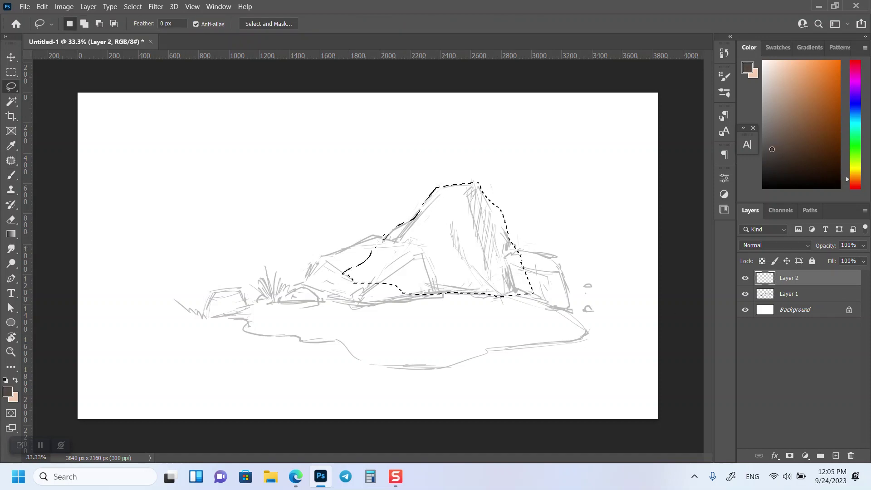
key(alt+BackSpace)
key(ctrl+d)
- On a new layer, lasso the middle rock and fill it dark brown
click(745, 278)
key(ctrl+shift+alt+n)
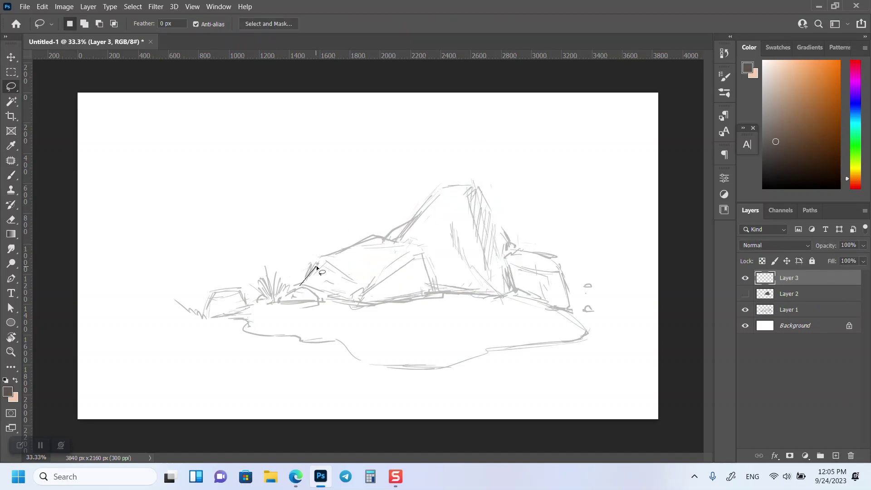
drag(311, 279, 312, 281)
scroll(360, 281, up, 3)
drag(401, 229, 339, 252)
scroll(339, 252, down, 3)
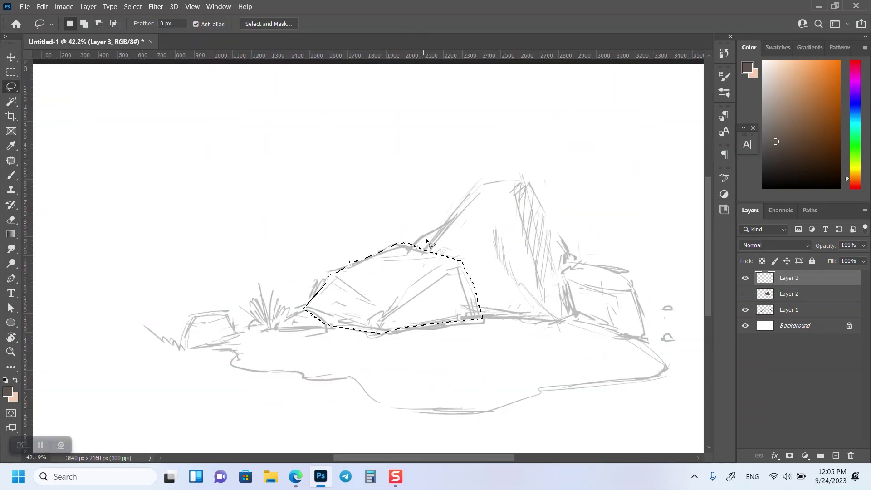
key(alt+BackSpace)
key(ctrl+d)
- On another new layer, outline the right box rock and fill it dark brown
key(e)
key(ctrl+shift+alt+n)
click(745, 294)
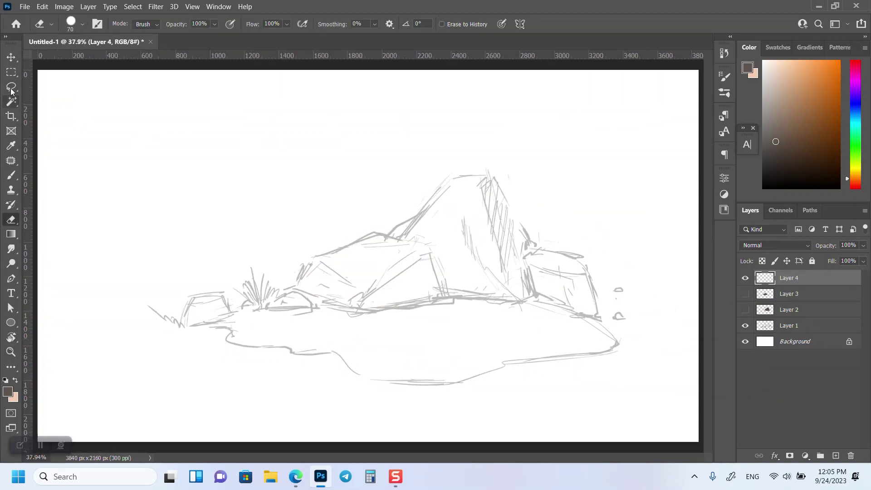
key(l)
drag(530, 250, 533, 298)
key(alt+BackSpace)
key(ctrl+d)
- Select the small middle and left rocks together and fill them brown
drag(264, 308, 319, 309)
key(ctrl+shift+alt+n)
mouse_move(233, 314)
mouse_down()
mouse_move(186, 310)
mouse_move(182, 327)
mouse_move(281, 346)
mouse_move(193, 321)
mouse_up()
key(alt+BackSpace)
key(ctrl+d)
- Add a pond layer above the sketch and fill the pond area blue
key(ctrl+shift+alt+n)
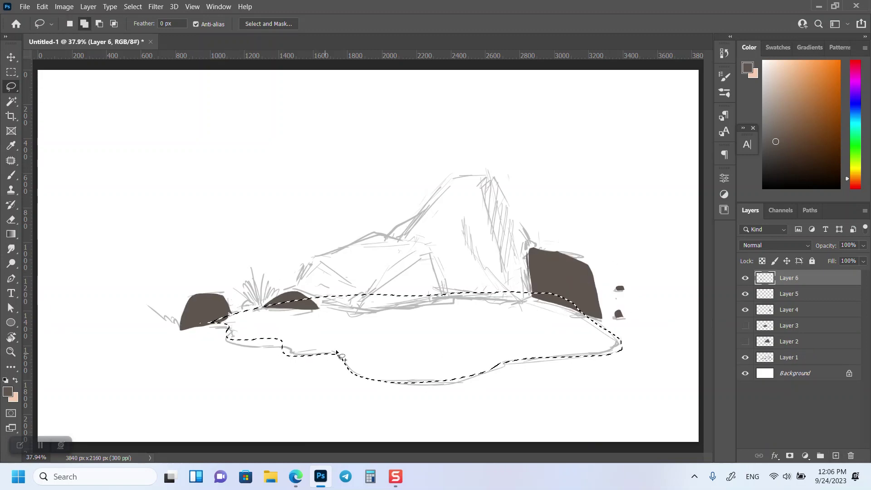
key(ctrl+shift+alt+n)
click(804, 86)
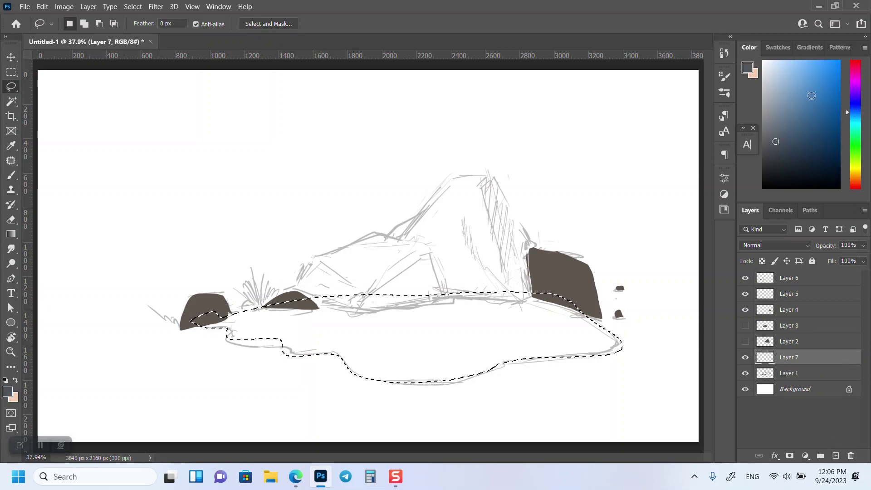
key(alt+BackSpace)
key(ctrl+d)
- Re-show the rock fills, fill the background light grey, and move the sketch layer to the top
click(744, 341)
click(745, 326)
click(794, 389)
click(764, 95)
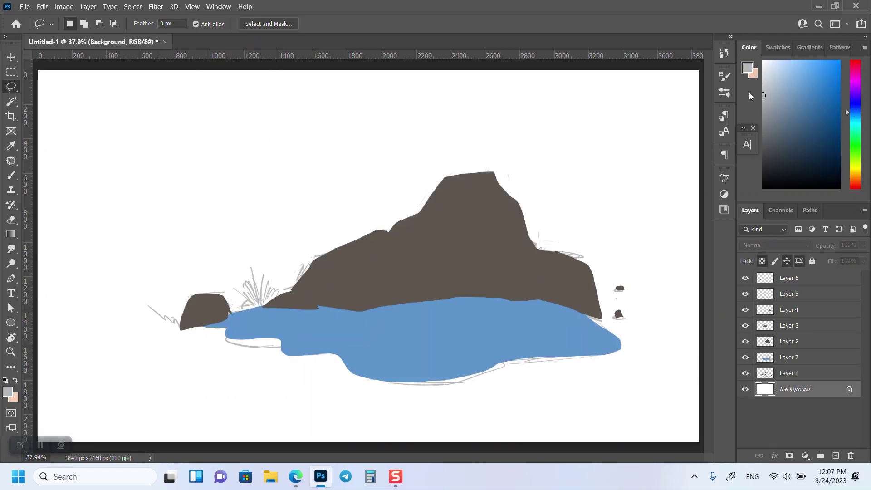
key(alt+BackSpace)
drag(794, 373, 794, 275)
click(807, 356)
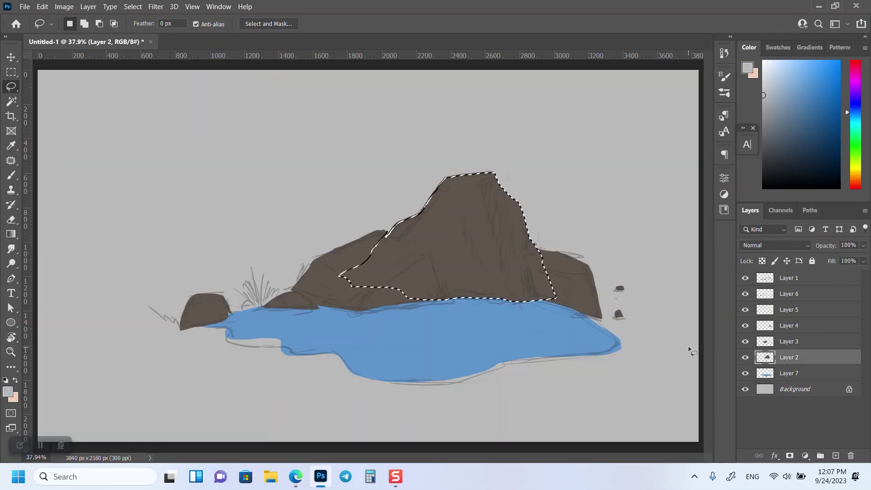
- Zoom in and paint a light brown highlight down the tall rock's peak with the 73 px textured brush
key(z)
drag(505, 171, 412, 263)
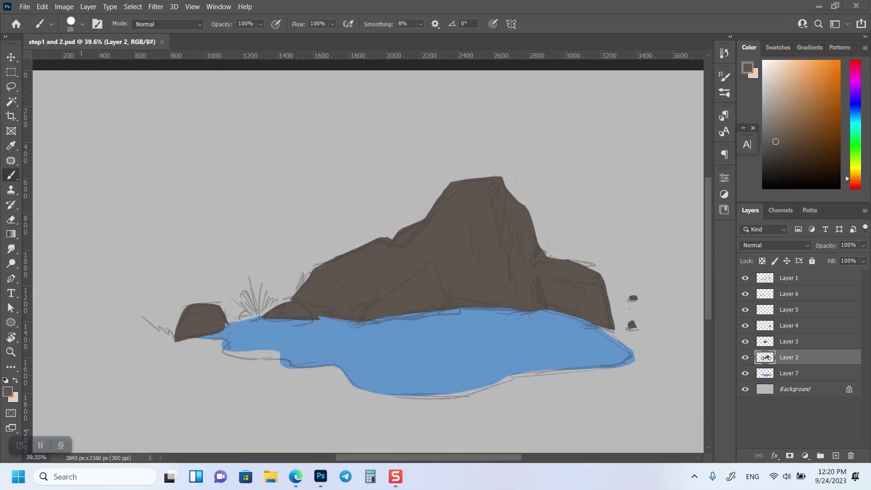
click(97, 23)
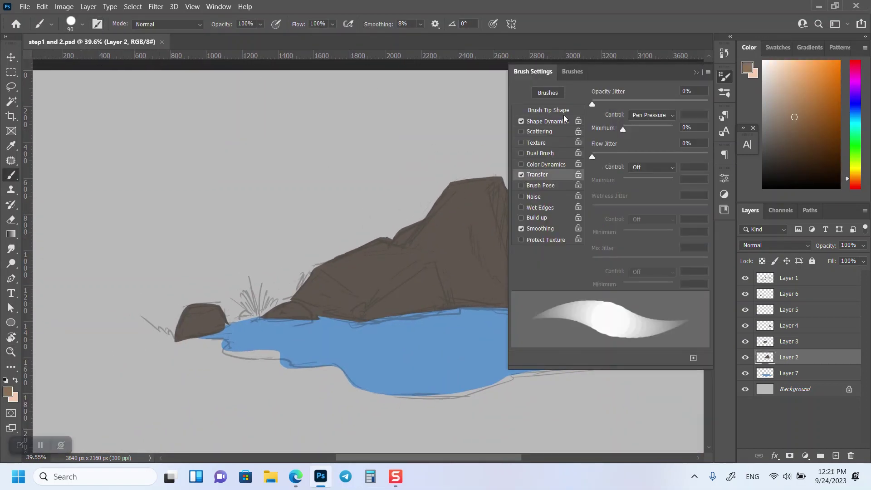
click(97, 23)
click(97, 24)
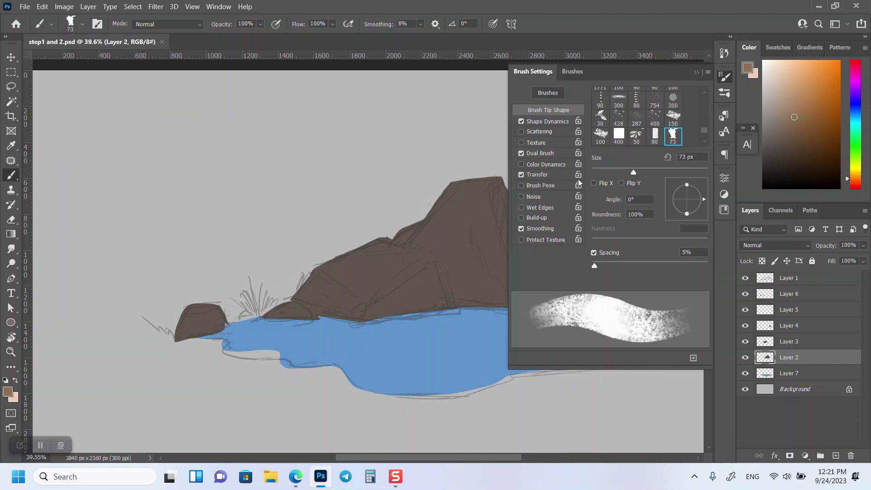
drag(469, 183, 439, 222)
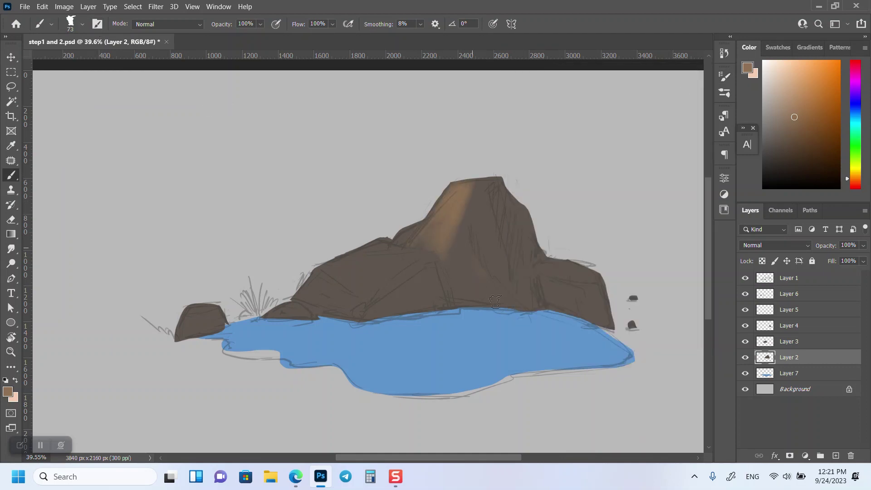
- Paint lighter brown streaks on the tall rock's middle and the middle rock's left section
drag(495, 301, 486, 271)
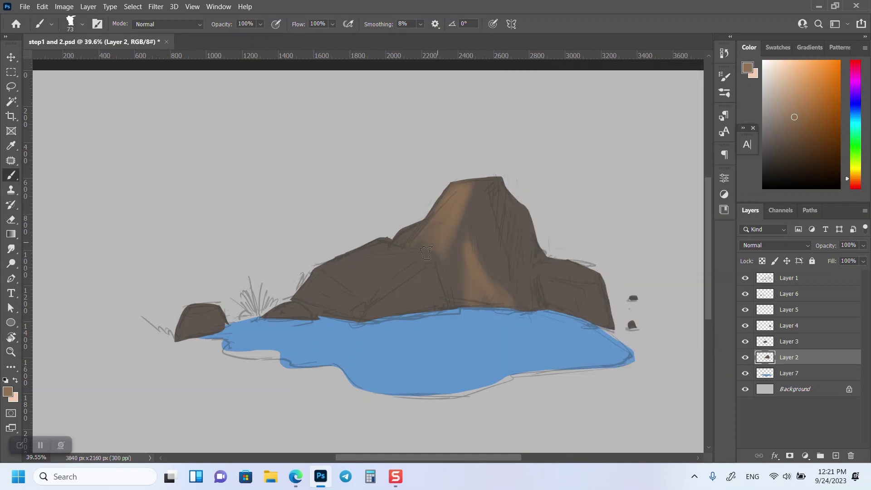
ctrl+click(363, 272)
mouse_move(317, 290)
mouse_down()
mouse_move(404, 260)
mouse_move(364, 268)
mouse_up()
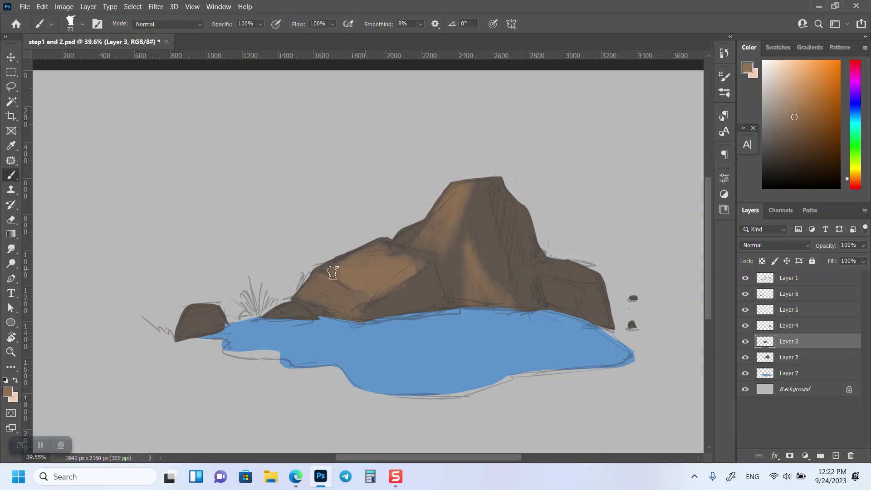
- On Layer 5, paint light brown strokes across the right rock's face
click(780, 326)
ctrl+click(564, 275)
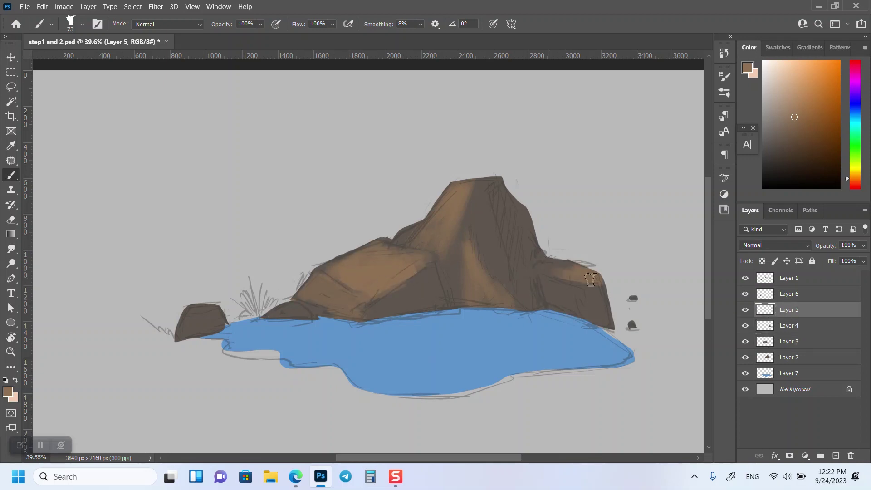
drag(580, 313, 570, 288)
drag(590, 315, 561, 276)
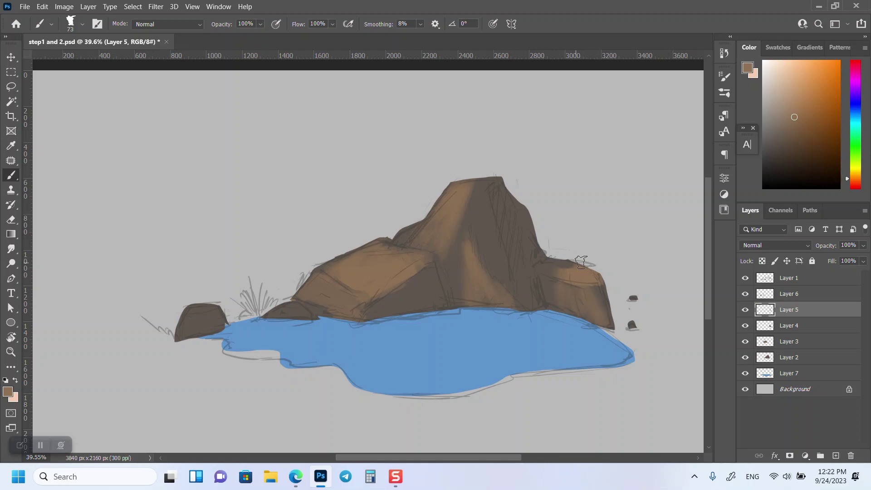
- Switch through the main rock, left rock and pond layers, then sample a dark brown-grey for shadows
ctrl+click(502, 250)
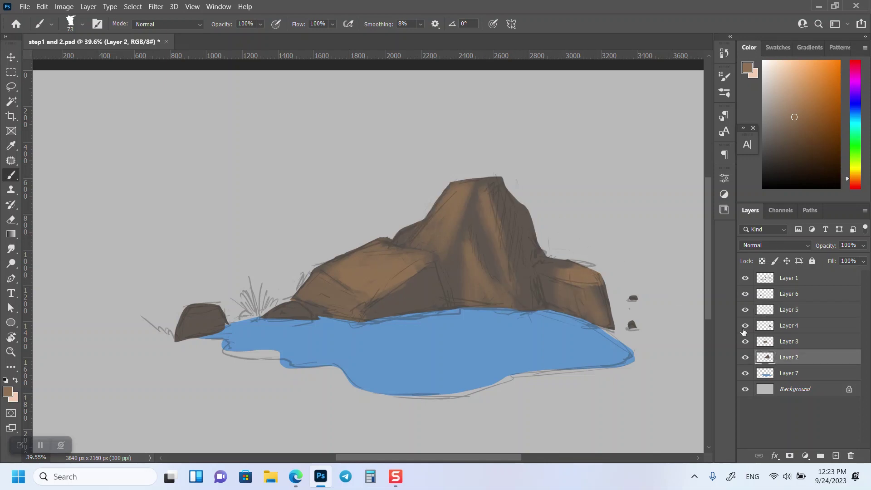
ctrl+click(191, 324)
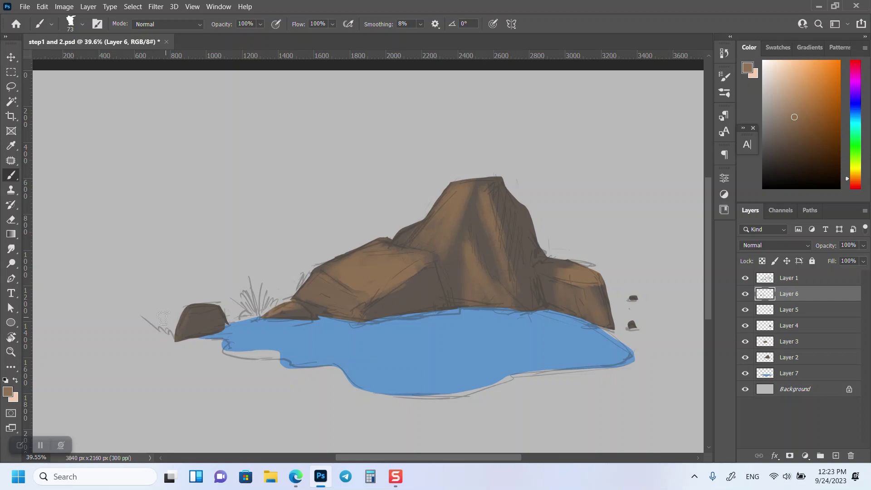
click(789, 373)
alt+click(416, 320)
- Paint dark blue-grey reflection and shadow strokes in the pond under the rocks on Layer 7
mouse_move(416, 327)
mouse_down()
mouse_move(372, 329)
mouse_move(539, 338)
mouse_up()
alt+click(474, 313)
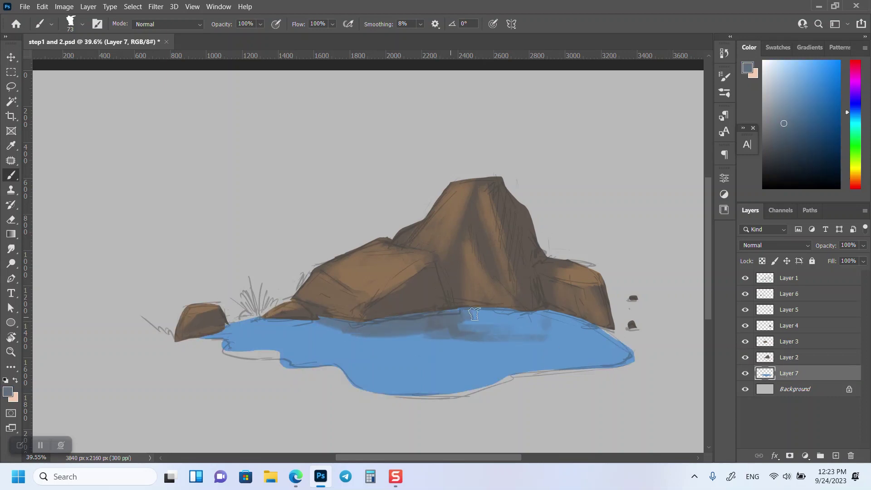
drag(474, 312, 599, 331)
drag(444, 340, 539, 341)
alt+click(544, 341)
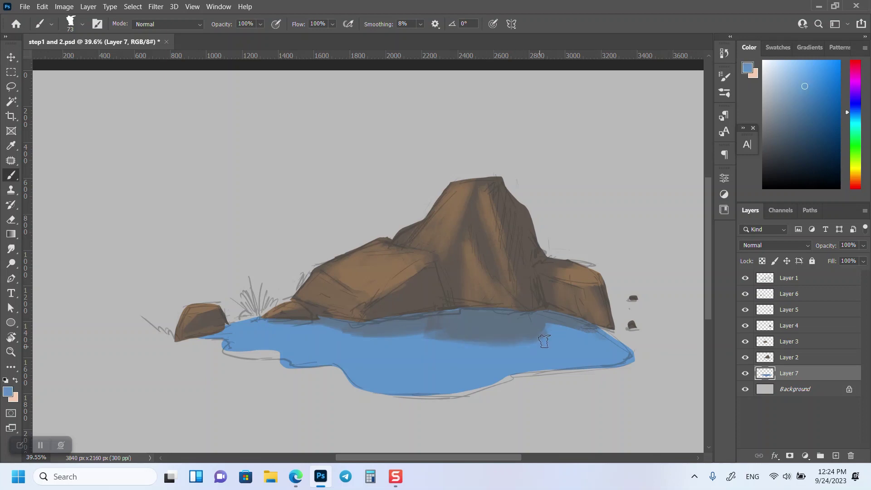
alt+click(443, 317)
alt+click(539, 325)
scroll(544, 324, up, 1)
mouse_move(410, 338)
mouse_down()
mouse_move(390, 334)
mouse_move(480, 334)
mouse_up()
alt+click(395, 356)
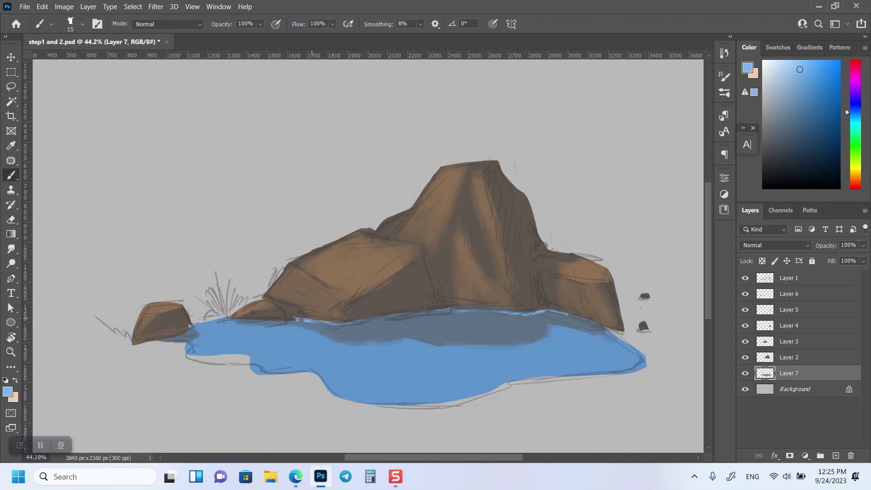
- On Layer 2, within the rock selection, paint dark brown strokes down the rock's centre and right face
click(777, 352)
ctrl+click(770, 298)
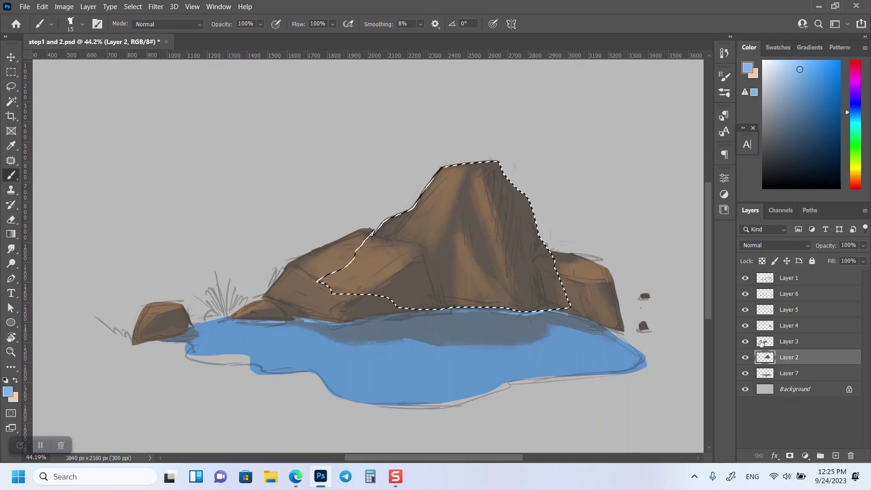
key(ctrl+h)
alt+click(471, 263)
key(bracketright)
key(bracketright)
key(bracketright)
mouse_move(454, 184)
mouse_down()
mouse_move(452, 286)
mouse_move(454, 236)
mouse_up()
alt+click(454, 236)
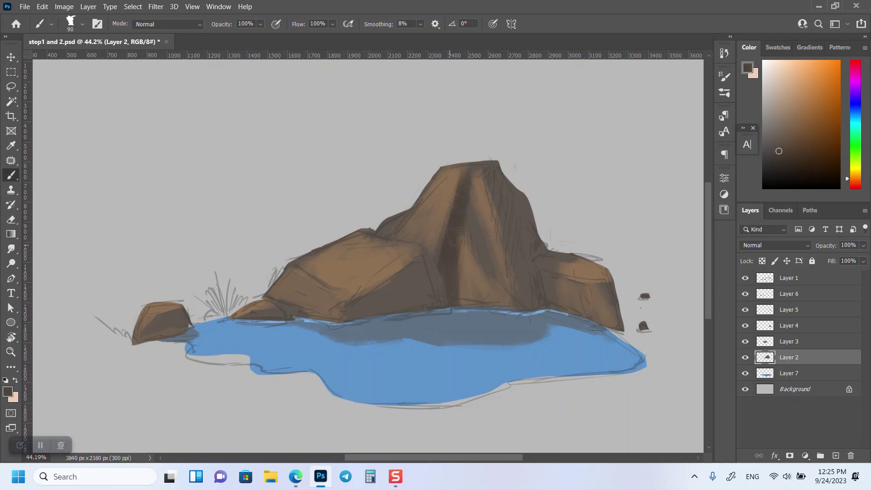
drag(517, 186, 526, 292)
alt+click(472, 224)
- On Layer 3, paint light brown highlight strokes on the left rock
alt+click(459, 281)
key(ctrl+h)
key(ctrl+h)
key(alt+bracketright)
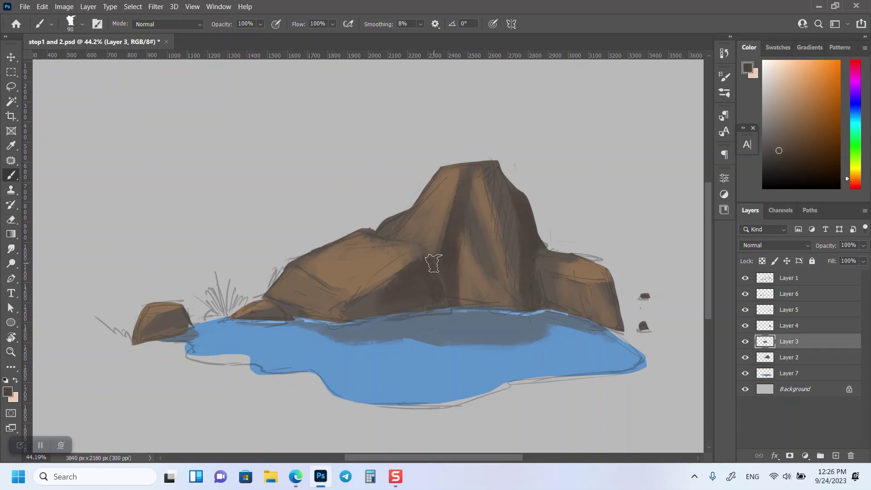
alt+click(381, 261)
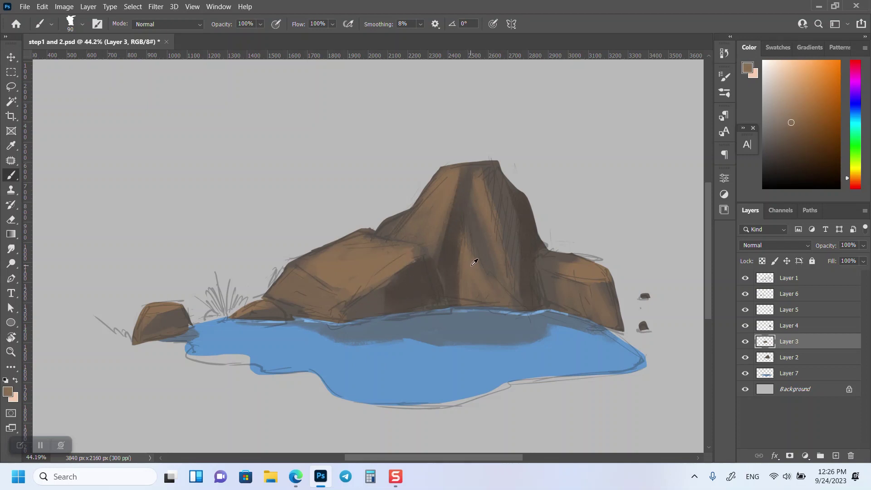
key(alt+bracketleft)
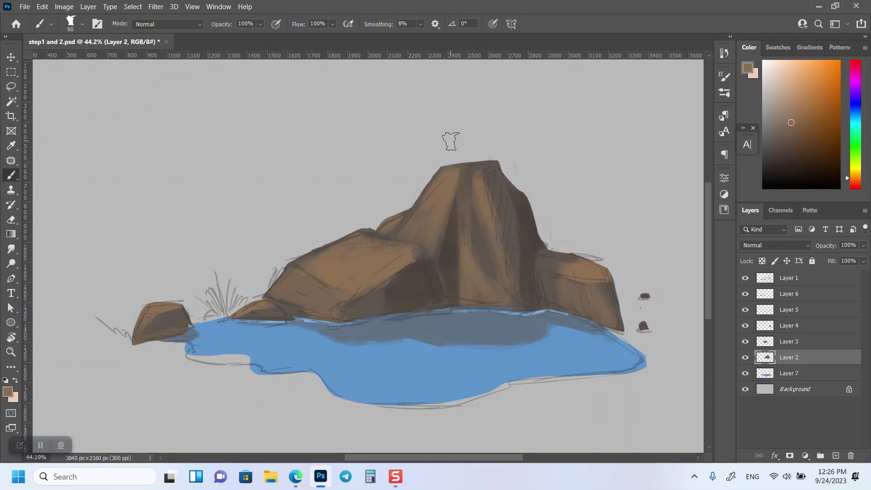
key(alt+bracketright)
alt+click(313, 266)
mouse_move(301, 260)
mouse_down()
mouse_move(338, 265)
mouse_move(340, 254)
mouse_up()
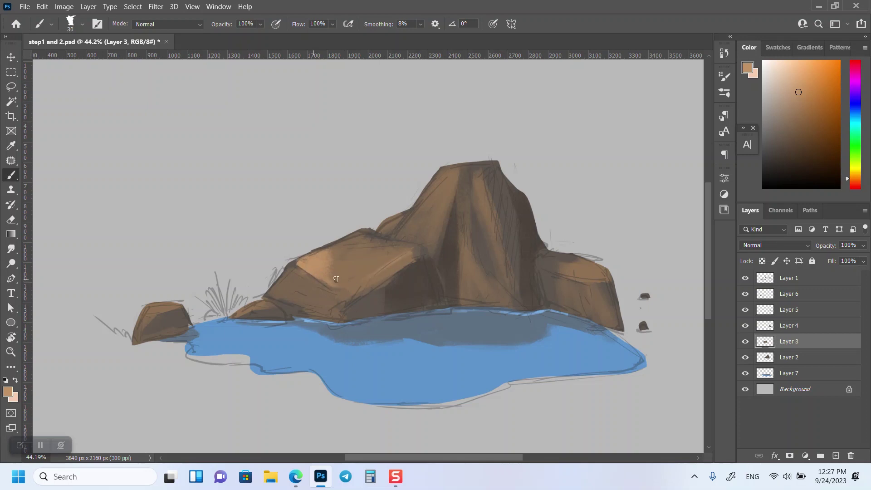
- Shrink the brush and lower its Minimum Diameter to 21% for tapered strokes
key(bracketleft)
alt+click(414, 278)
key(F5)
drag(660, 145, 612, 139)
click(696, 73)
- Sample light and dark rock browns and set the brush size to 50
alt+click(371, 272)
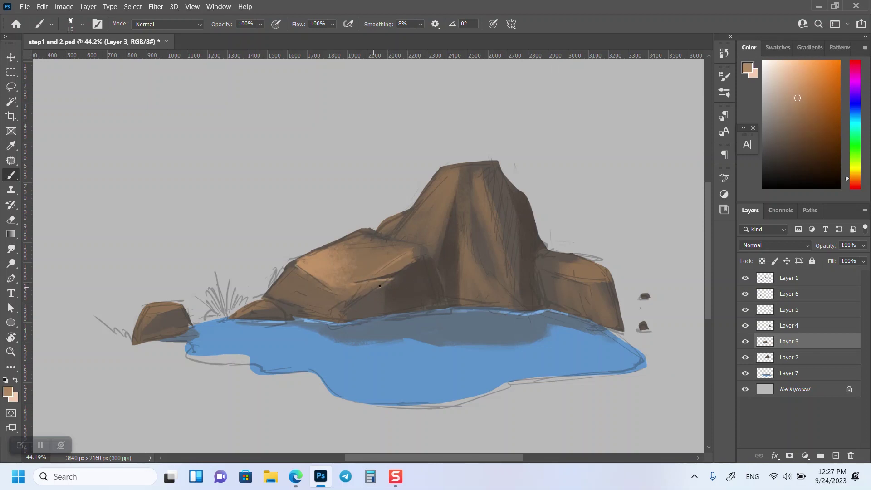
alt+click(389, 291)
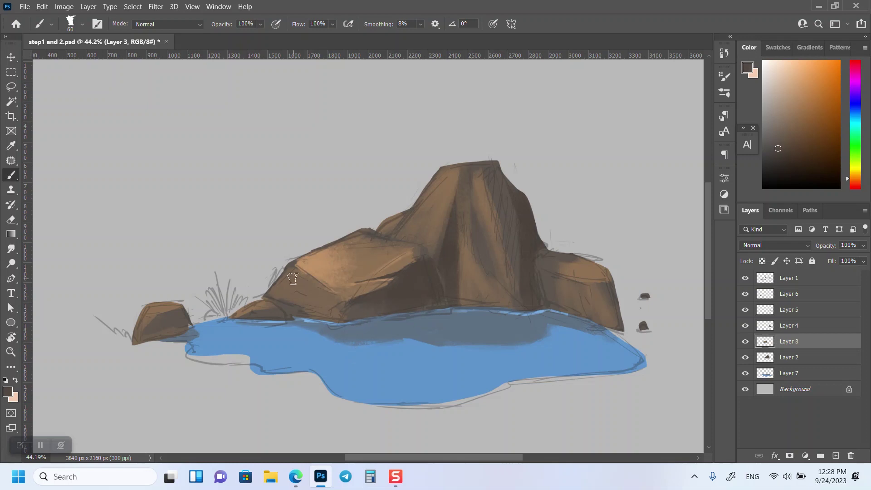
alt+click(291, 276)
key([)
alt+click(354, 260)
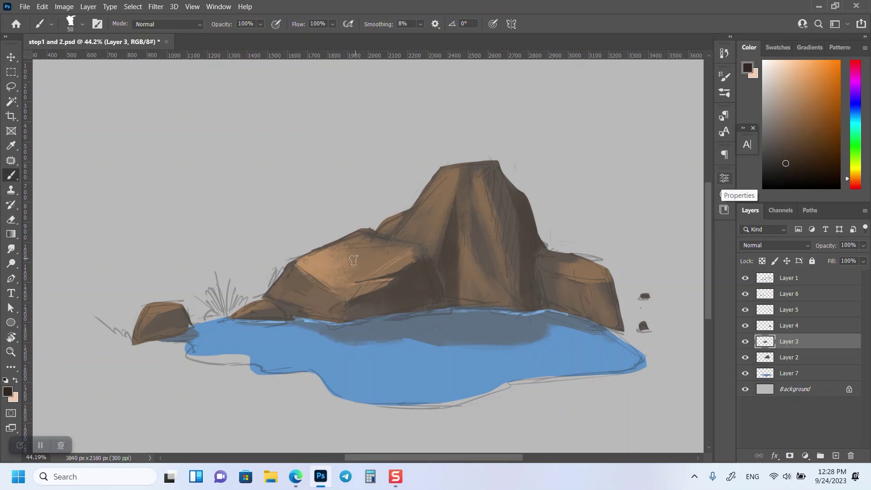
key(])
alt+click(397, 283)
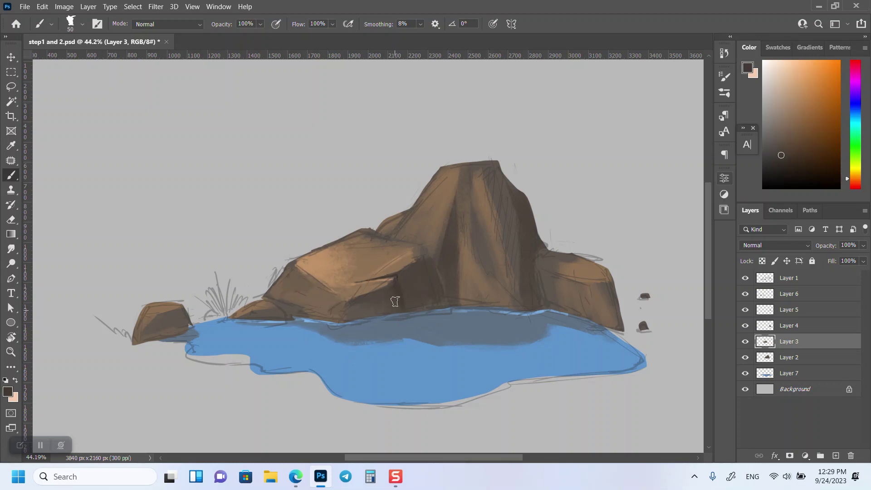
- Paint dark shading at the rock corner with a 60-size brush
key(bracketright)
key(bracketright)
key(bracketright)
drag(420, 249, 430, 266)
key(e)
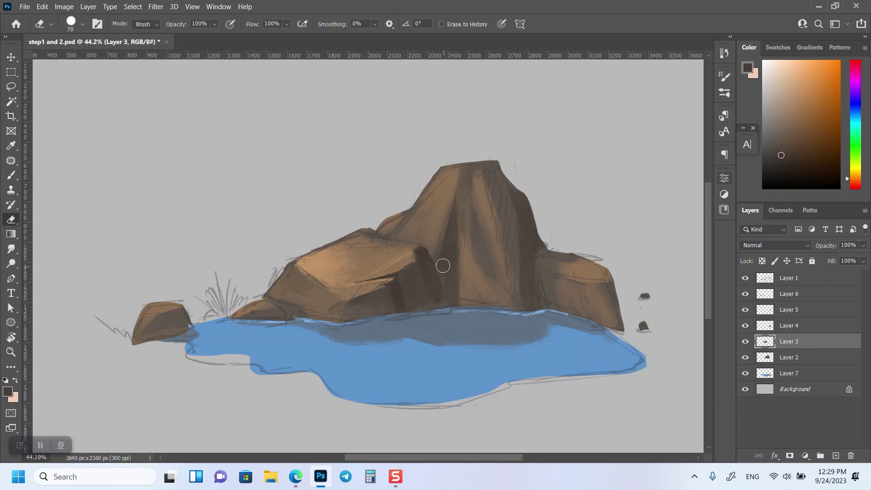
key(b)
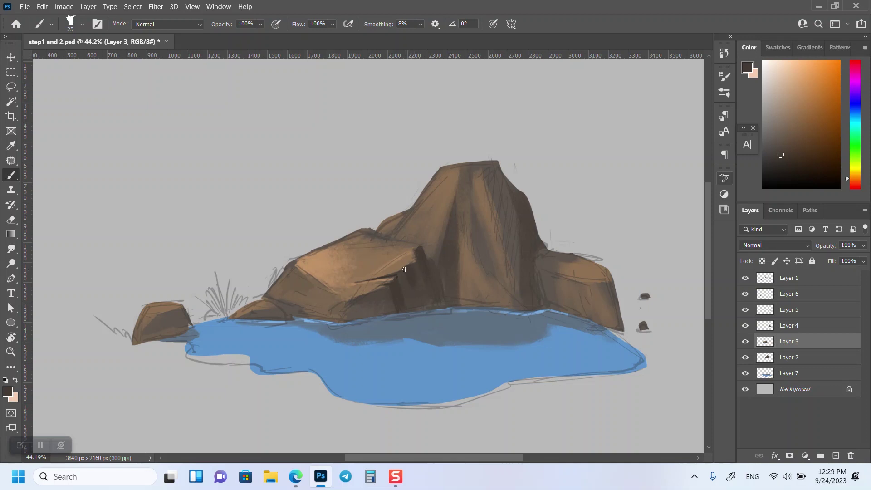
alt+click(399, 269)
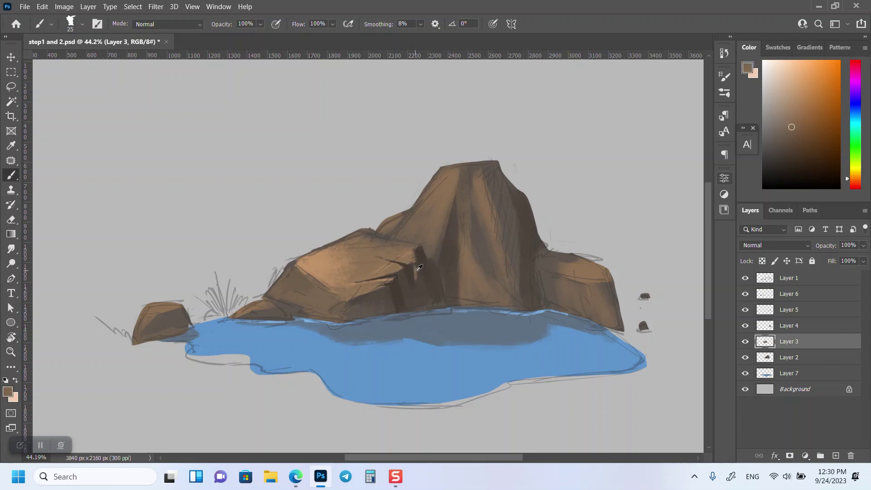
alt+click(349, 275)
ctrl+click(538, 238)
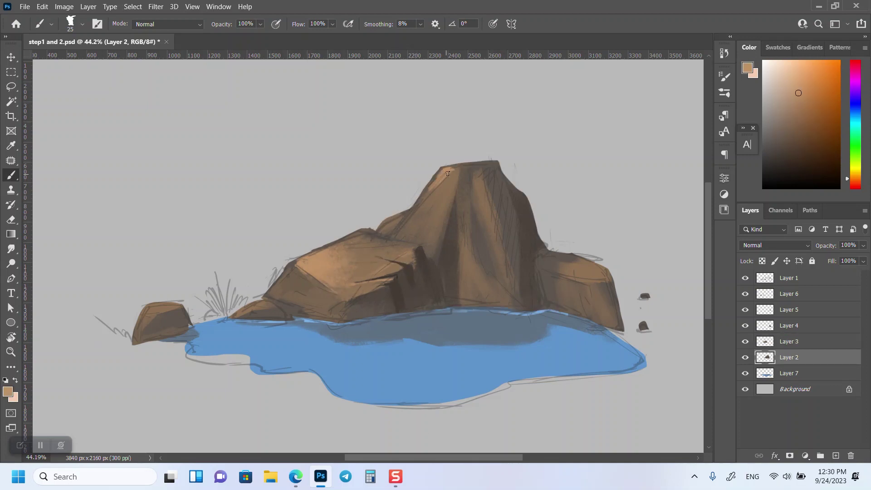
- Paint a light highlight along the peak's left ridge and a light streak on the central face
mouse_move(448, 173)
mouse_down()
mouse_move(386, 247)
mouse_move(459, 176)
mouse_move(480, 187)
mouse_move(512, 304)
mouse_up()
alt+click(506, 235)
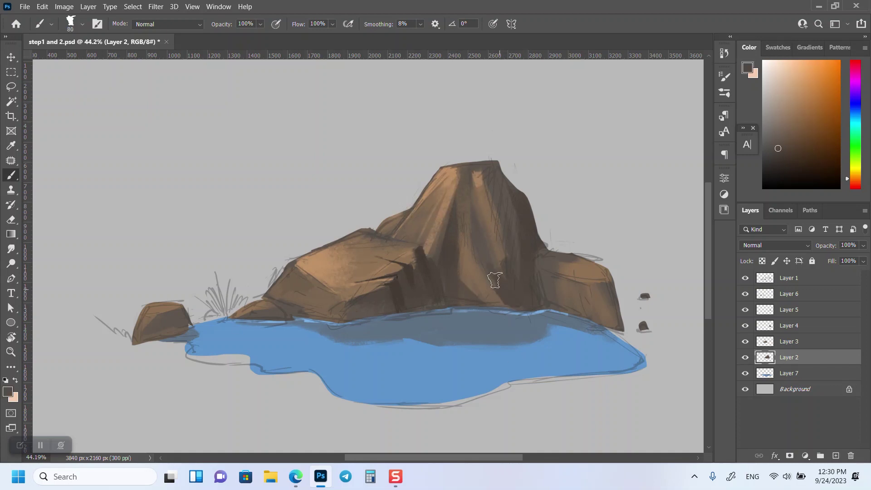
alt+click(482, 267)
alt+click(479, 175)
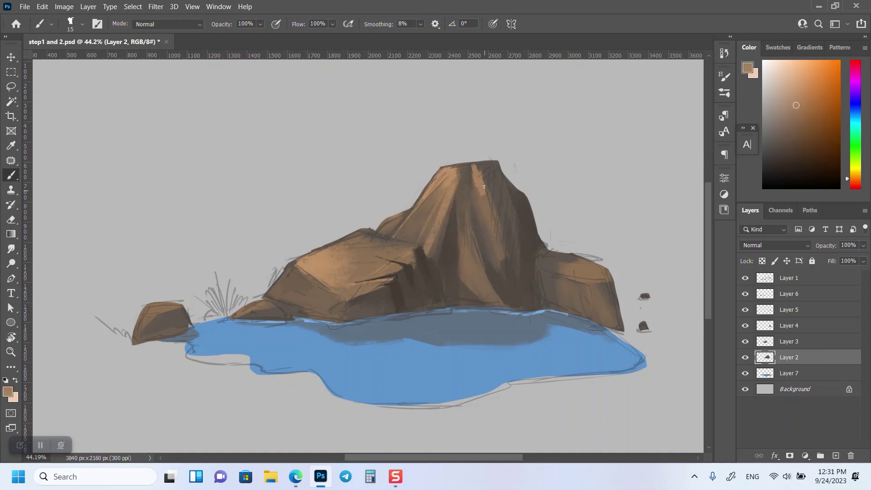
drag(504, 233, 495, 279)
alt+click(472, 227)
- Add dark vertical streaks to the central rock and a lighter cap along its top edge
alt+click(411, 267)
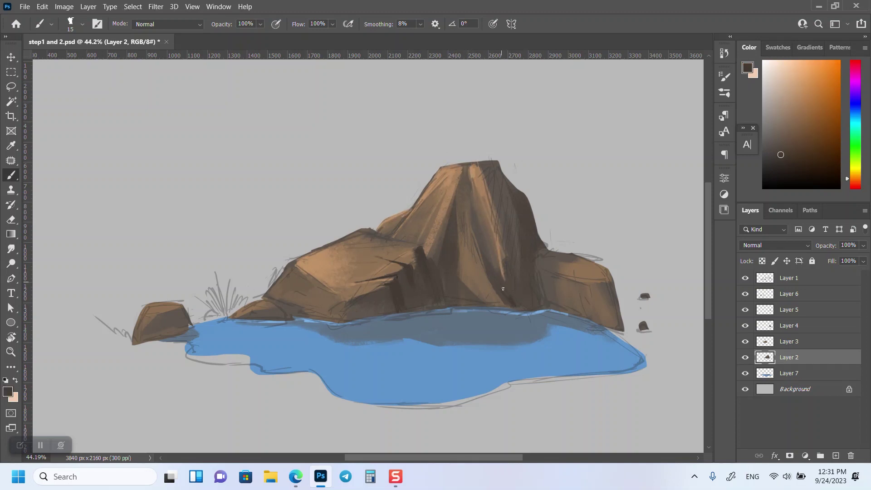
drag(465, 240, 462, 172)
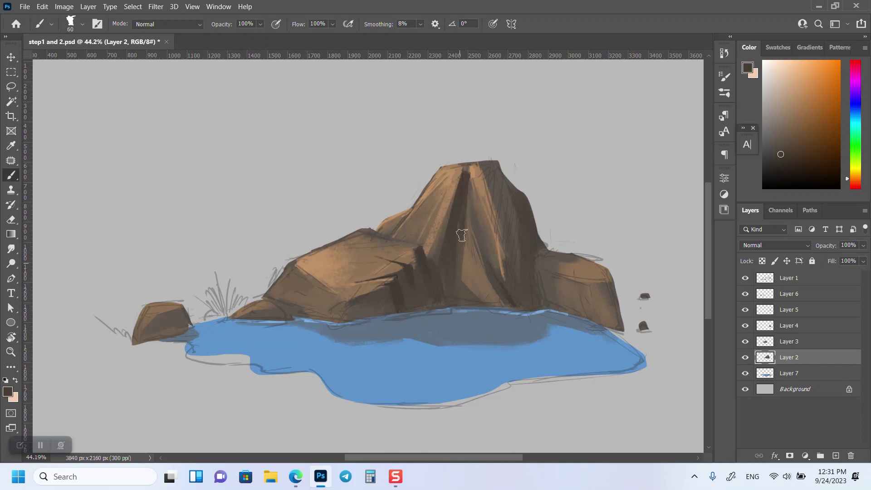
key(bracketright)
key(bracketright)
key(bracketright)
drag(499, 267, 506, 163)
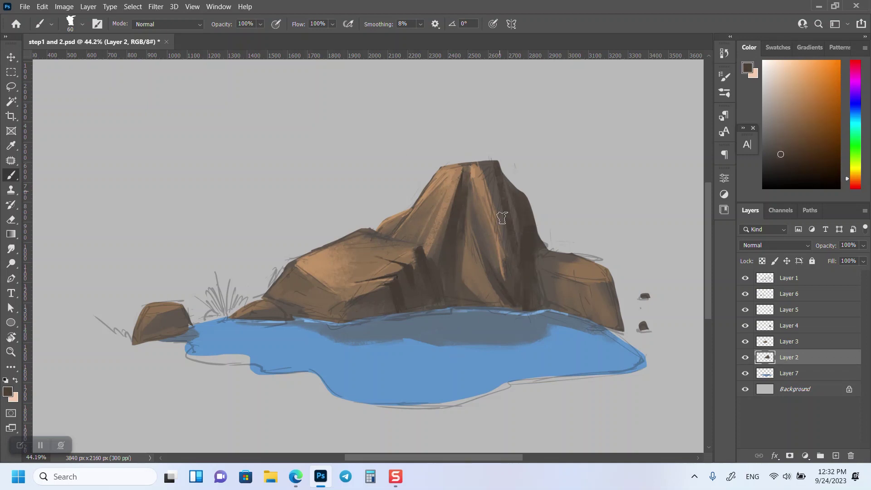
alt+click(508, 210)
mouse_move(501, 195)
mouse_down()
mouse_move(474, 161)
mouse_move(497, 163)
mouse_up()
- On Layer 5, brush light brown over the right rock's face and a dark stroke down its edge
click(791, 309)
alt+click(309, 260)
drag(600, 271, 573, 313)
drag(564, 282, 585, 315)
alt+click(535, 238)
mouse_move(608, 270)
mouse_down()
mouse_move(623, 331)
mouse_move(612, 311)
mouse_move(595, 323)
mouse_up()
key(bracketleft)
key(bracketleft)
key(bracketleft)
alt+click(598, 273)
alt+click(605, 294)
click(835, 455)
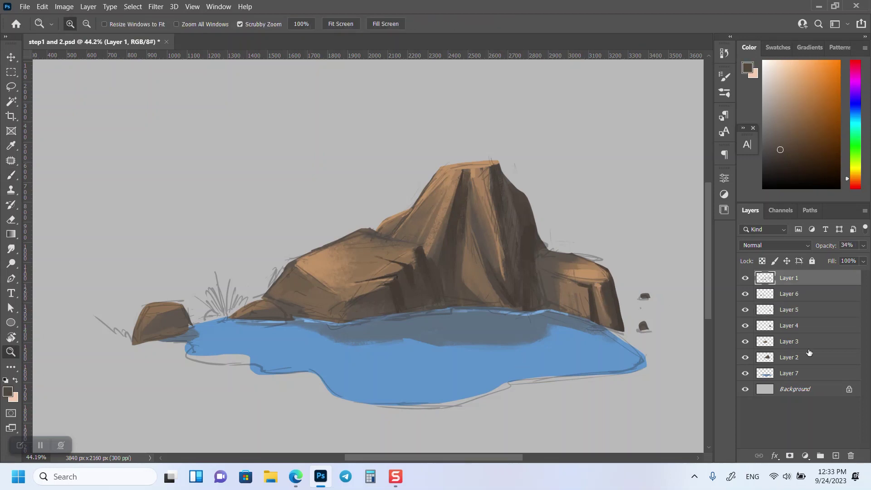
- Lasso a rock shape over the pond and fill it with dark brown
key(l)
mouse_move(487, 402)
mouse_down()
mouse_move(582, 394)
mouse_move(606, 401)
mouse_up()
drag(499, 370, 544, 410)
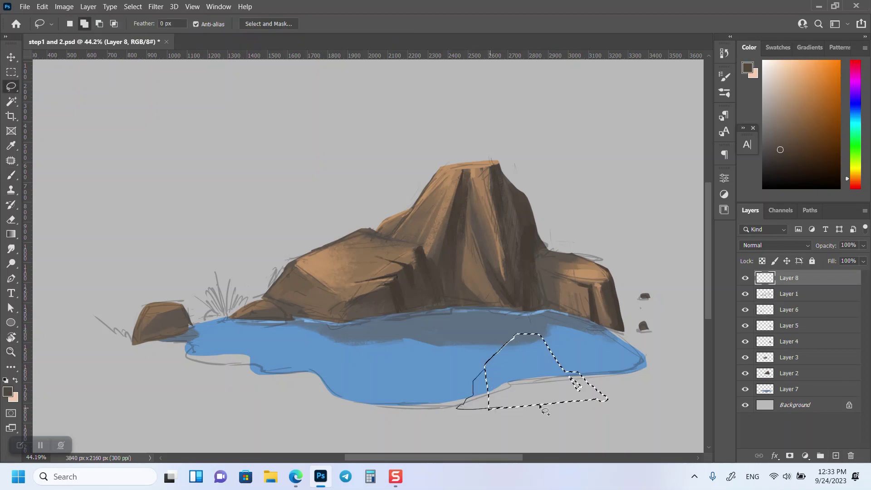
key(alt+BackSpace)
key(ctrl+d)
key(ctrl+minus)
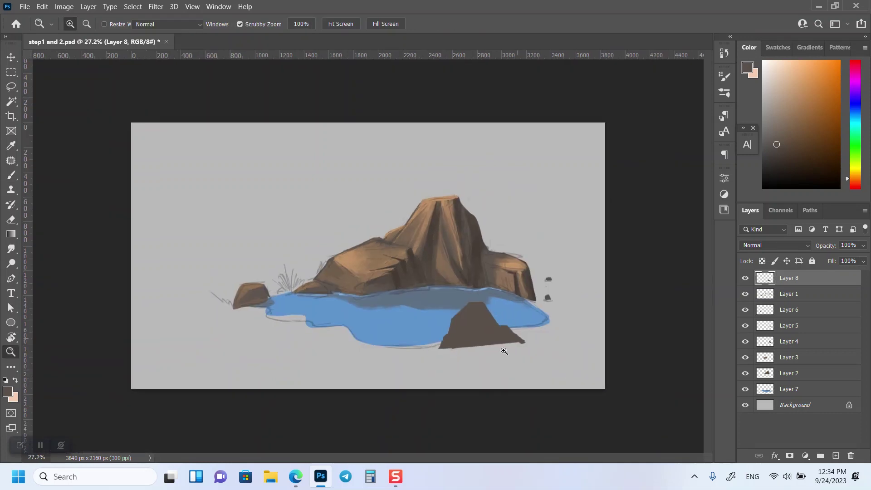
key(ctrl+0)
- Scale up the rock with Free Transform, trim its lower-left edge, and paint a small dark pebble
key(ctrl+t)
mouse_move(517, 315)
mouse_down()
mouse_move(523, 303)
mouse_move(523, 311)
mouse_up()
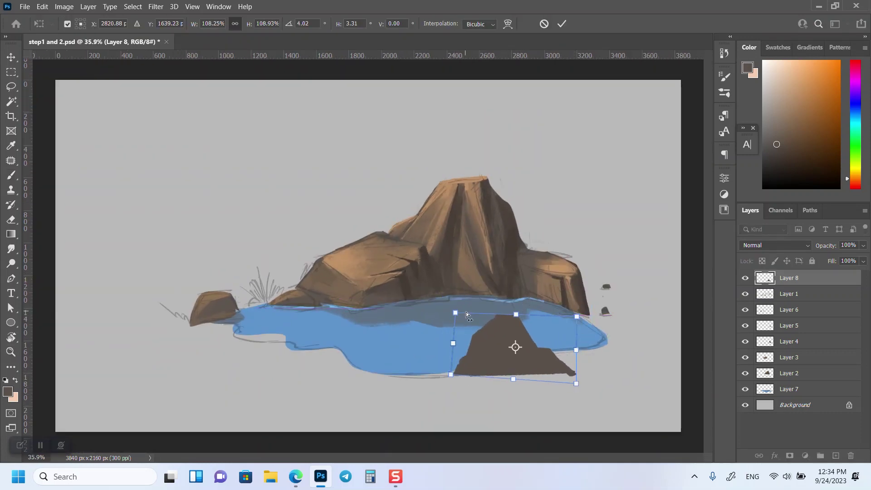
key(Return)
key(e)
drag(491, 382, 453, 379)
key(b)
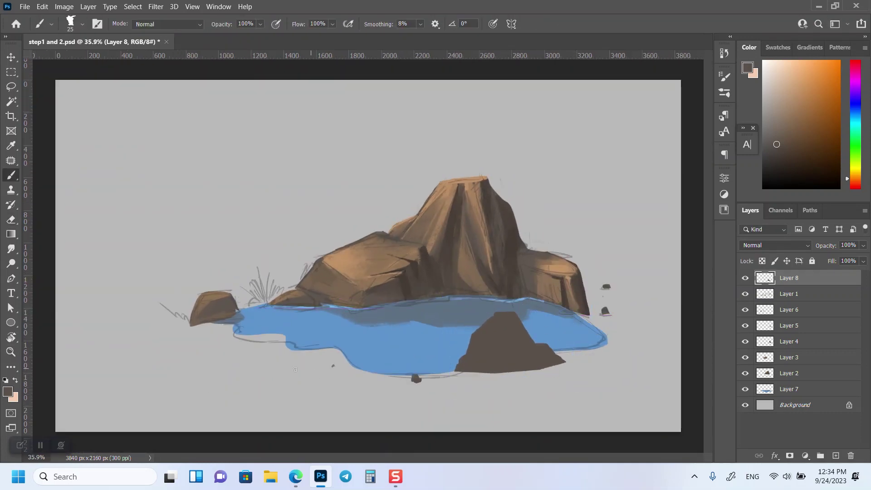
drag(626, 357, 620, 348)
key(alt+comma)
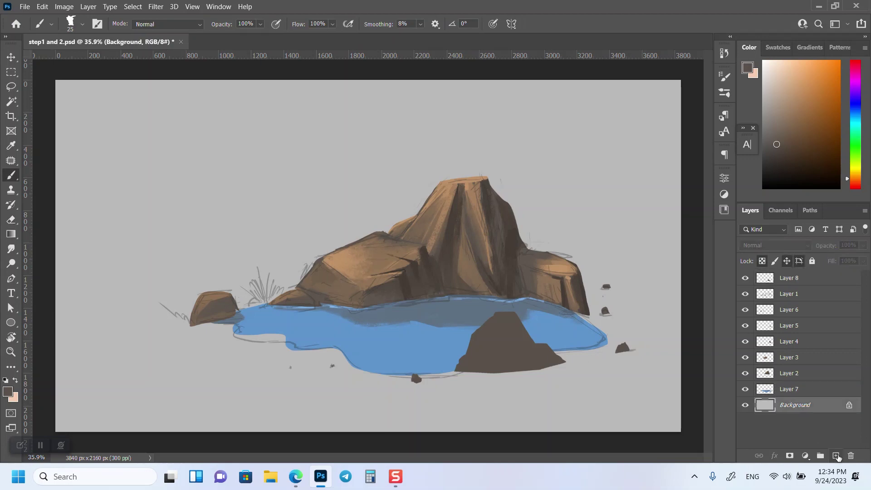
- On a new layer, paint wide grey ground strokes to the right of the rocks
key(ctrl+shift+alt+n)
key(l)
drag(491, 267, 506, 286)
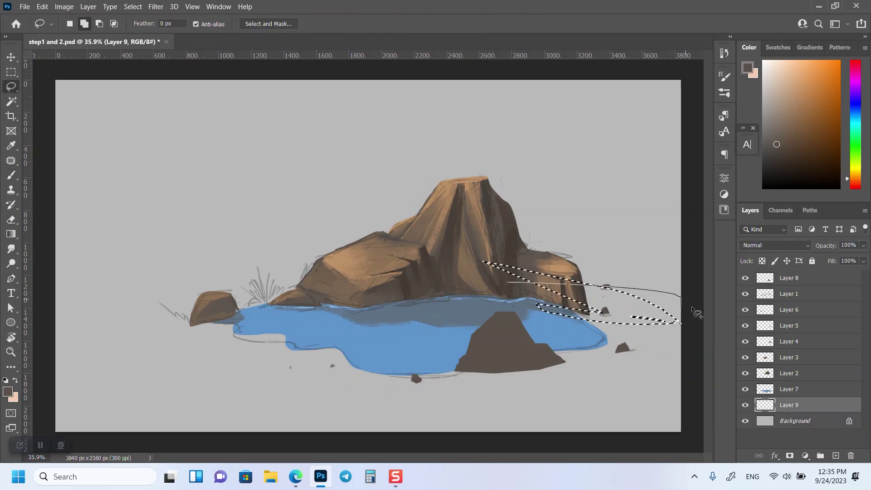
key(b)
alt+click(634, 306)
drag(587, 298, 730, 329)
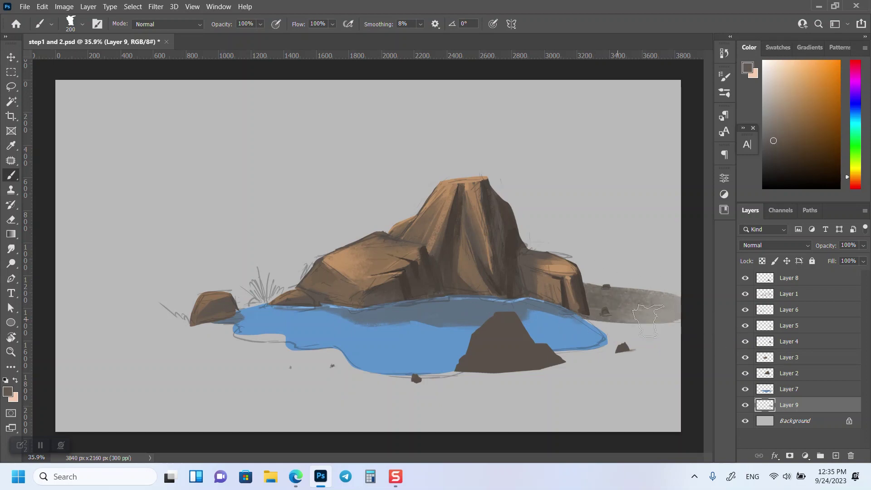
drag(712, 334, 589, 318)
- Paint grey ground strokes spreading beneath the foreground rock
drag(468, 373, 585, 372)
drag(531, 369, 624, 368)
mouse_move(562, 365)
mouse_down()
mouse_move(576, 371)
mouse_move(454, 376)
mouse_up()
mouse_move(529, 374)
mouse_down()
mouse_move(603, 376)
mouse_move(558, 377)
mouse_up()
alt+click(608, 371)
alt+click(651, 317)
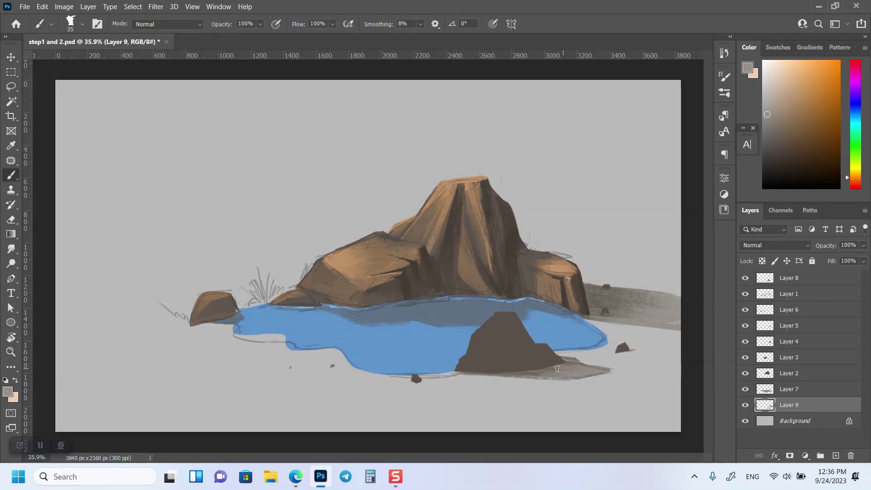
click(798, 278)
alt+click(423, 223)
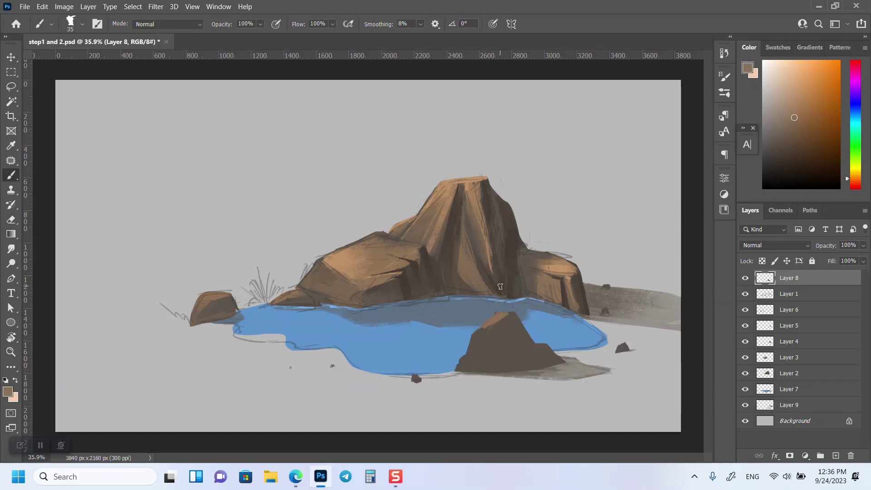
- Paint tan highlights on the foreground rock's right peak and top face
mouse_move(539, 346)
mouse_down()
mouse_move(515, 361)
mouse_move(489, 360)
mouse_up()
drag(498, 320, 484, 333)
alt+click(557, 356)
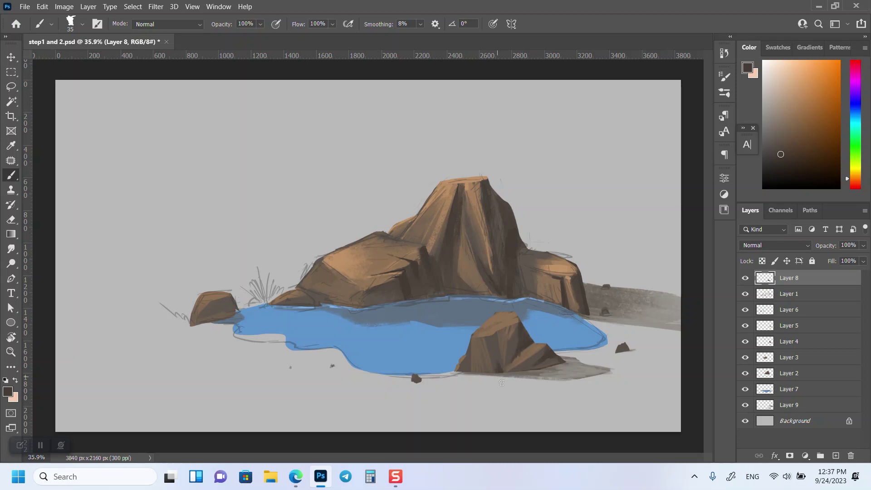
alt+click(466, 372)
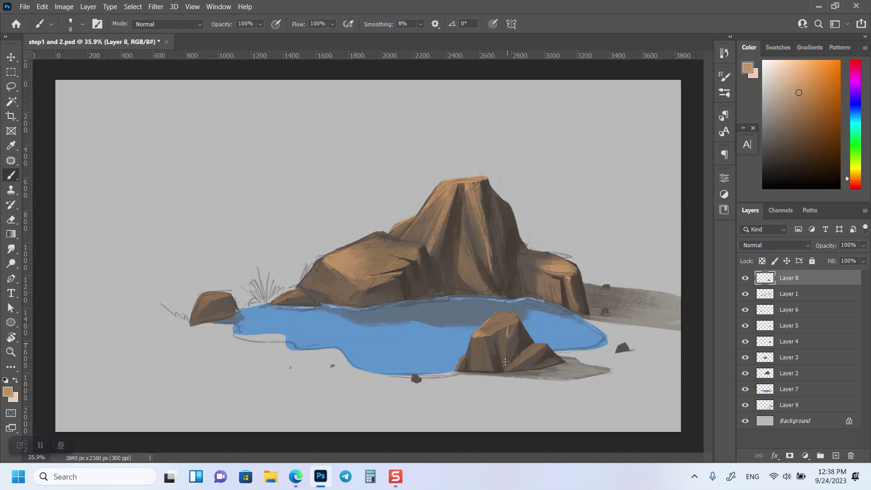
- Shade the foreground rock's front faces with darker sampled browns
alt+click(507, 346)
alt+click(489, 353)
alt+click(483, 356)
alt+click(507, 326)
mouse_move(476, 354)
mouse_down()
mouse_move(482, 362)
mouse_move(535, 361)
mouse_up()
alt+click(499, 344)
key(v)
ctrl+click(433, 342)
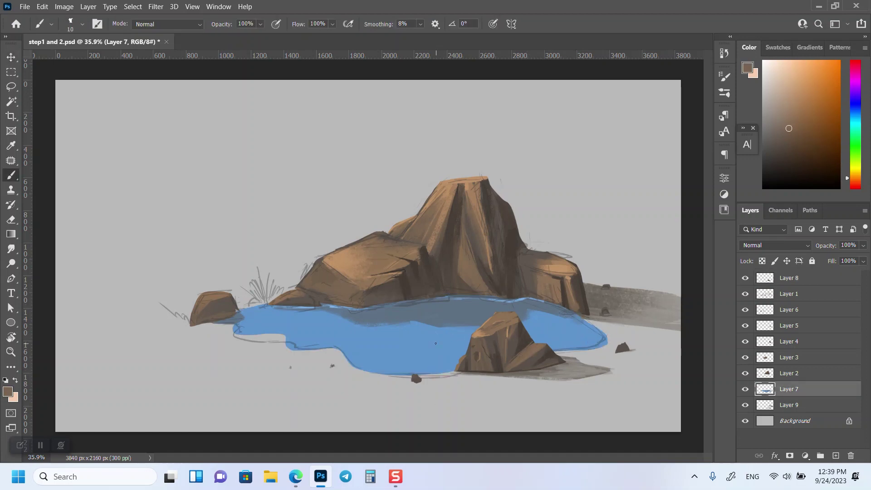
- Lighten the left side of the pond with a blue gradient
alt+click(432, 338)
key(g)
drag(240, 317, 363, 345)
key(b)
alt+click(307, 303)
- On a new layer, paint green grass blades beside the small left rock
ctrl+click(836, 455)
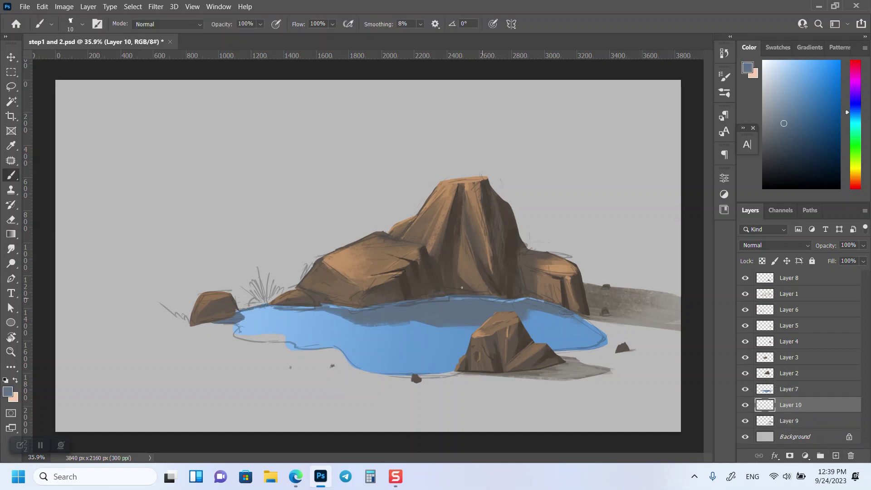
click(855, 153)
click(800, 135)
mouse_move(275, 299)
mouse_down()
mouse_move(292, 267)
mouse_move(259, 281)
mouse_move(247, 275)
mouse_up()
mouse_move(251, 306)
mouse_down()
mouse_move(239, 288)
mouse_move(299, 254)
mouse_up()
- Enlarge the grass clump, sample grass greens, and hide the sketch Layer 1
key(l)
key(ctrl+t)
key(Return)
key(b)
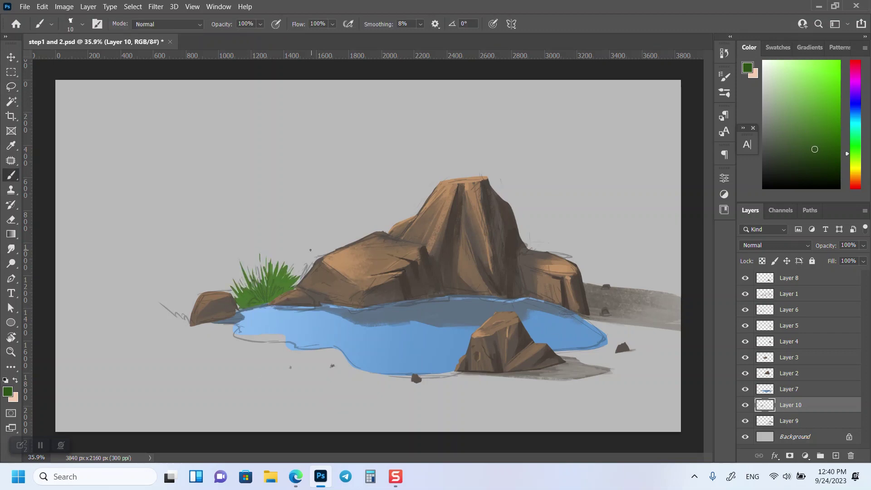
alt+click(256, 291)
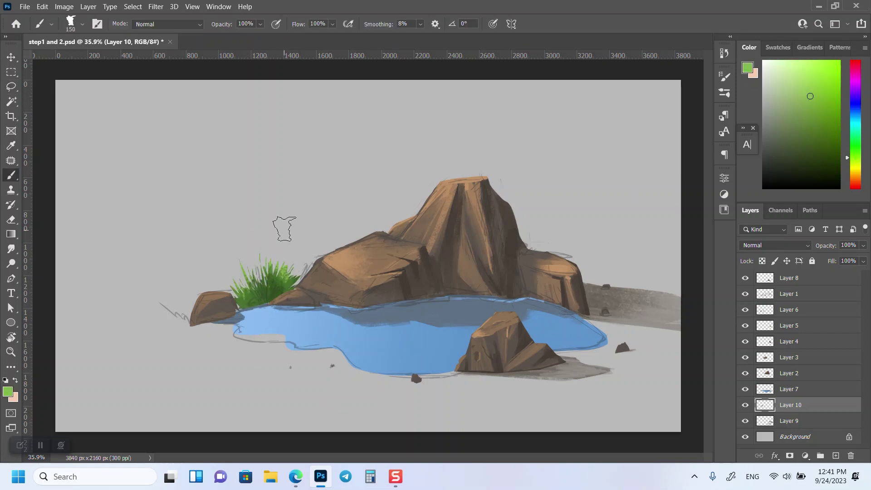
alt+click(254, 292)
click(744, 294)
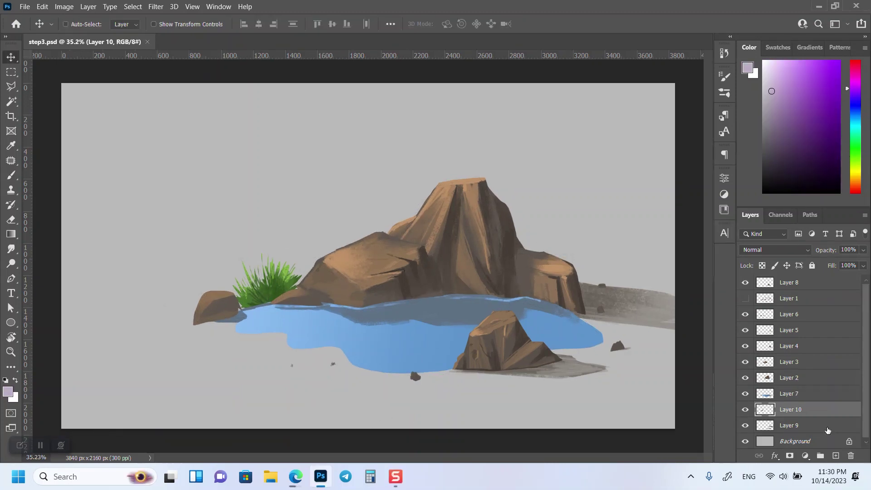
- Select the main rock formation layer and sample dark brown with a small brush
click(789, 377)
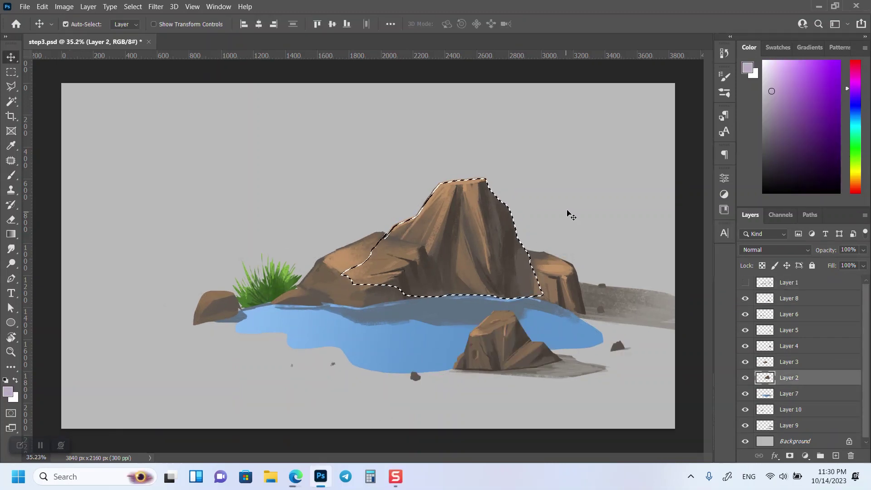
key(b)
key(ctrl+d)
alt+click(509, 210)
alt+click(507, 237)
key(bracketleft)
key(bracketleft)
key(bracketleft)
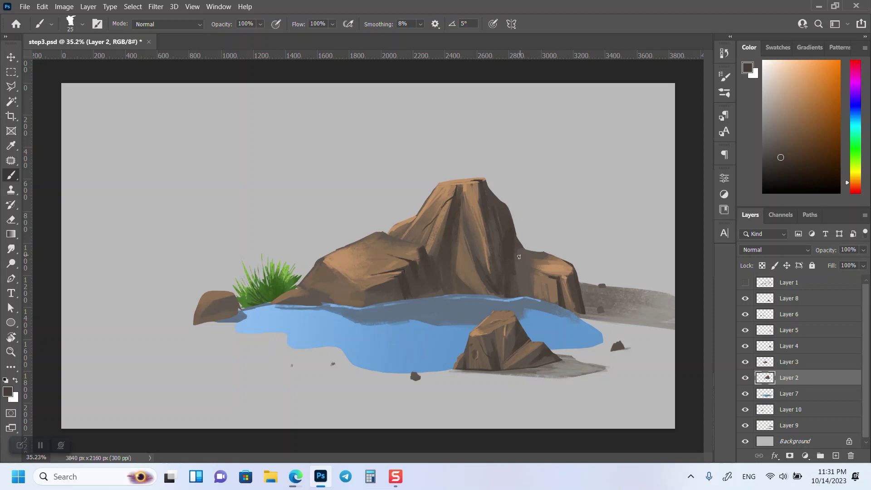
- Paint a small dark crack on the right rock's layer
ctrl+click(519, 256)
key(bracketright)
key(bracketright)
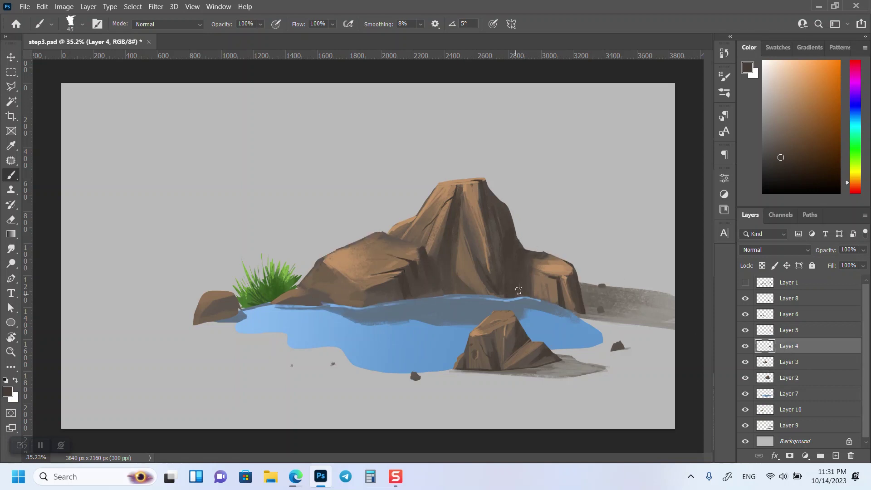
alt+click(367, 300)
key(bracketleft)
key(bracketleft)
key(bracketleft)
drag(372, 264, 364, 265)
- Sample tans and darker browns and paint a dark shading stroke on the rock
alt+click(371, 266)
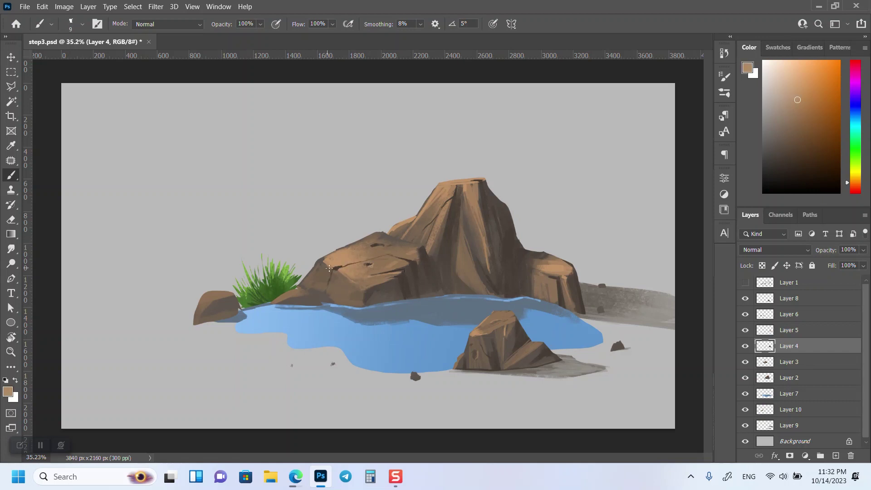
alt+click(344, 256)
alt+click(348, 267)
key(bracketright)
key(bracketright)
key(bracketright)
alt+click(362, 249)
alt+click(325, 272)
alt+click(341, 287)
drag(328, 268, 330, 288)
- On another rock layer, sample light tans and dark brown from the small left rock
key(bracketleft)
key(bracketleft)
key(bracketleft)
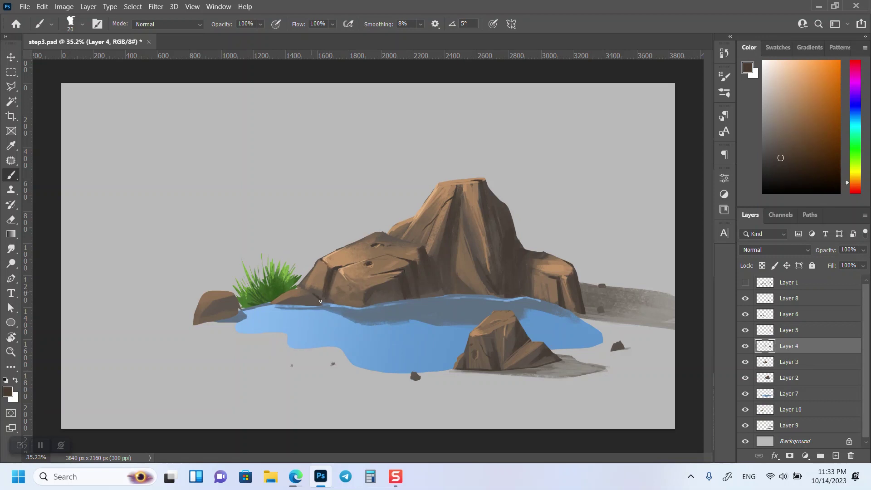
key(alt+bracketright)
key(alt+bracketright)
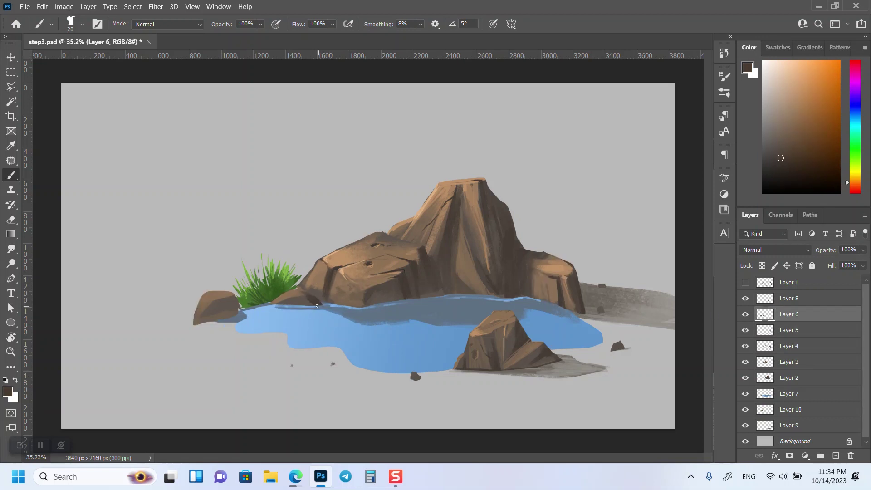
alt+click(342, 270)
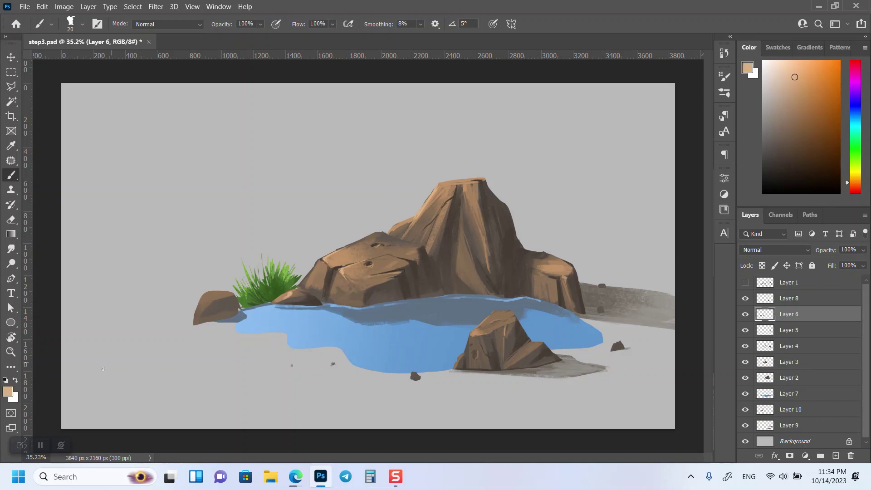
key(bracketright)
key(bracketright)
key(bracketright)
alt+click(213, 311)
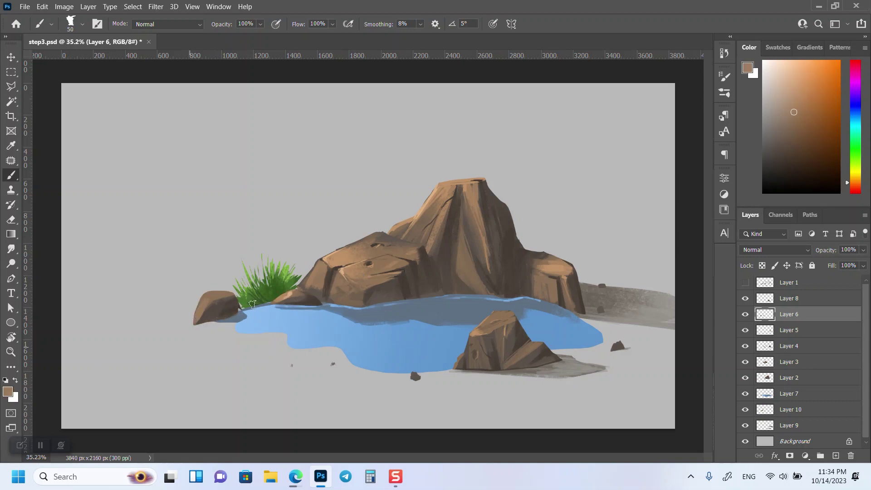
alt+click(206, 295)
key(bracketleft)
key(bracketleft)
key(bracketleft)
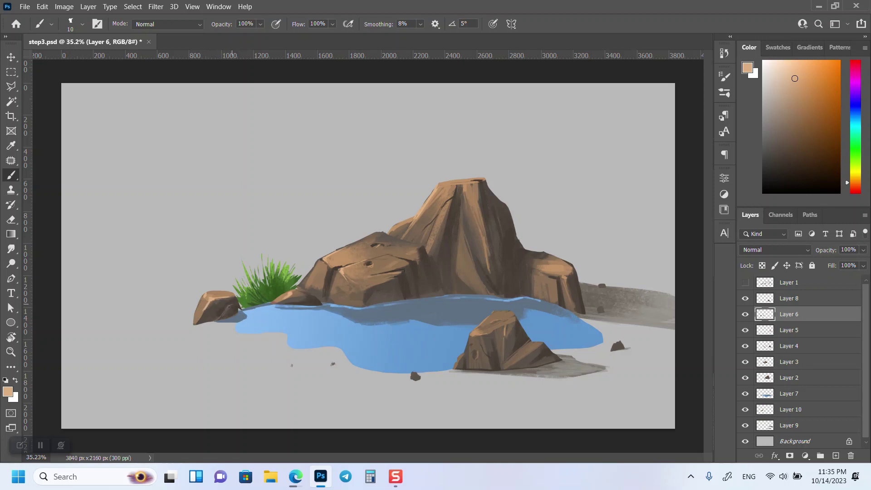
alt+click(220, 315)
alt+click(200, 304)
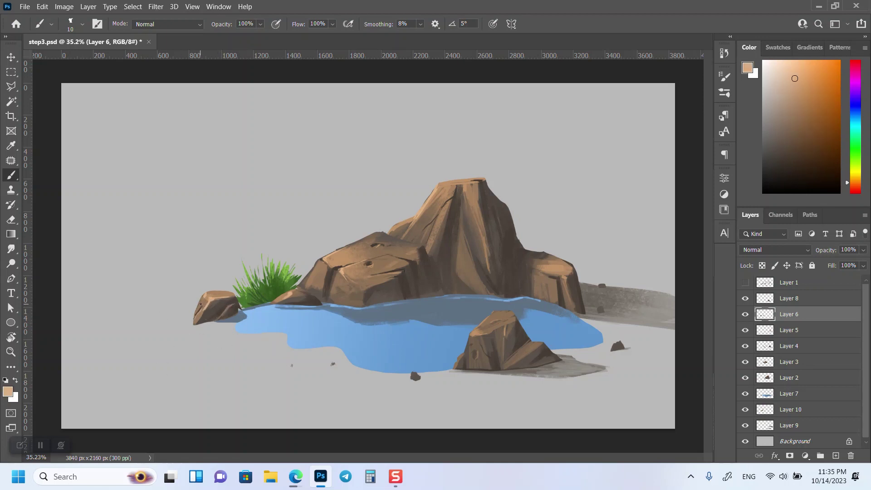
- Back on the right rock's layer, paint a short dark brown-grey crack
ctrl+click(369, 267)
key(bracketright)
key(bracketright)
key(bracketright)
alt+click(377, 258)
key(bracketleft)
key(bracketleft)
key(bracketleft)
alt+click(363, 264)
alt+click(369, 263)
drag(363, 262, 374, 261)
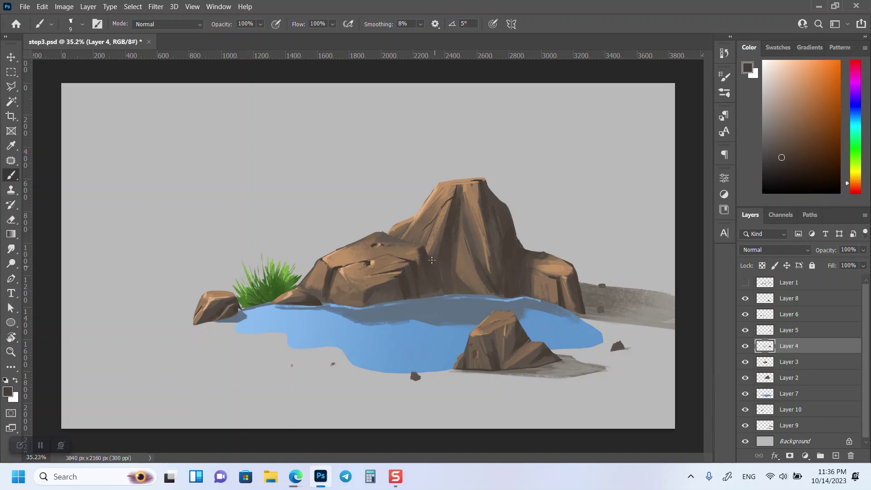
- Sample light tans and dark brown-grey from the large rock's ridge area
alt+click(361, 247)
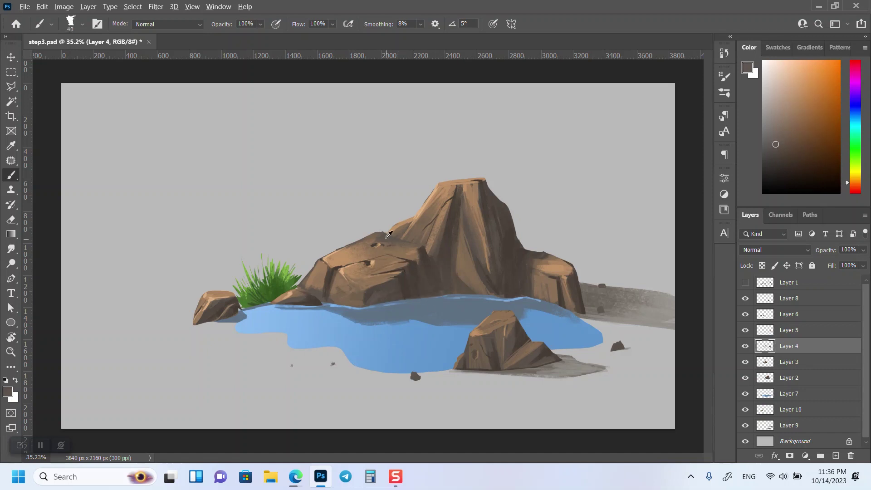
alt+click(443, 212)
alt+click(424, 217)
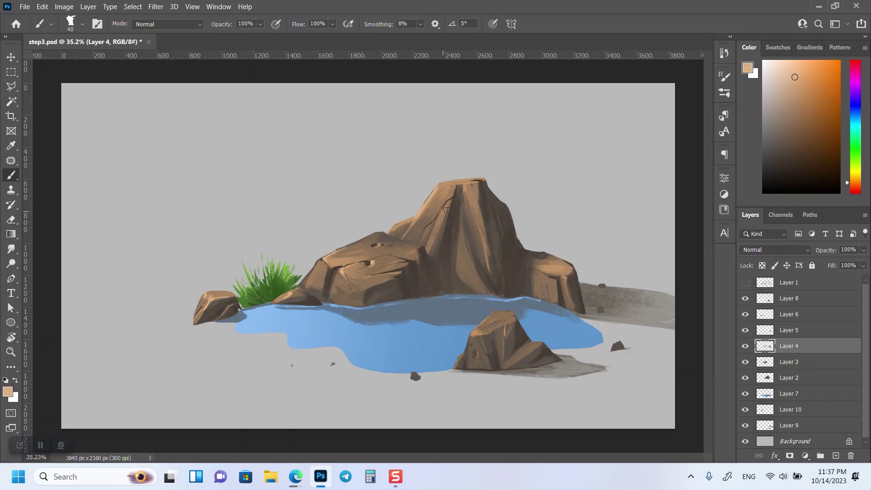
alt+click(410, 227)
alt+click(437, 204)
key(bracketleft)
key(bracketleft)
key(bracketleft)
alt+click(446, 184)
- Paint a dark stroke and thin light-tan highlights down the central ridge, brush size 20
alt+click(476, 190)
alt+click(472, 199)
key(bracketright)
key(bracketright)
key(bracketright)
drag(483, 279, 466, 212)
alt+click(467, 212)
drag(479, 288, 463, 222)
alt+click(463, 222)
key(bracketleft)
key(bracketleft)
key(bracketleft)
drag(472, 258, 486, 291)
- On Layer 5, sample darker, muted and grey browns for the right rock, brush sizes 9-45
alt+click(504, 232)
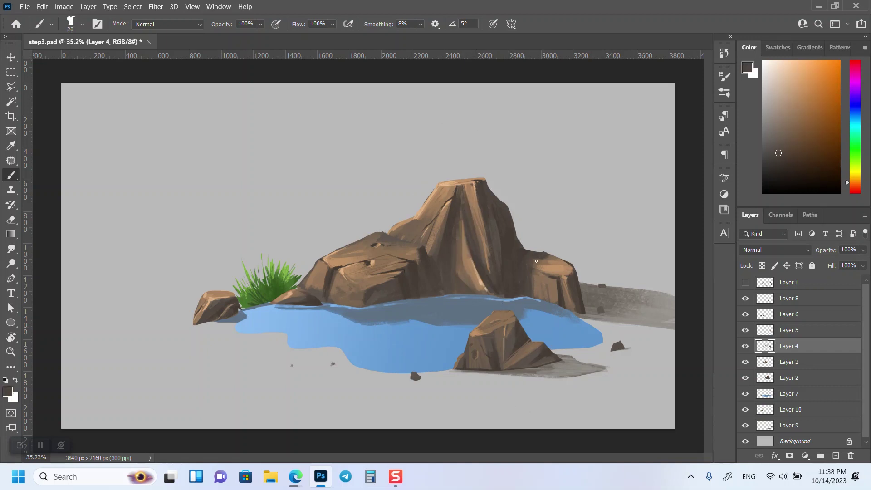
click(765, 330)
alt+click(559, 267)
key(bracketleft)
key(bracketleft)
alt+click(576, 304)
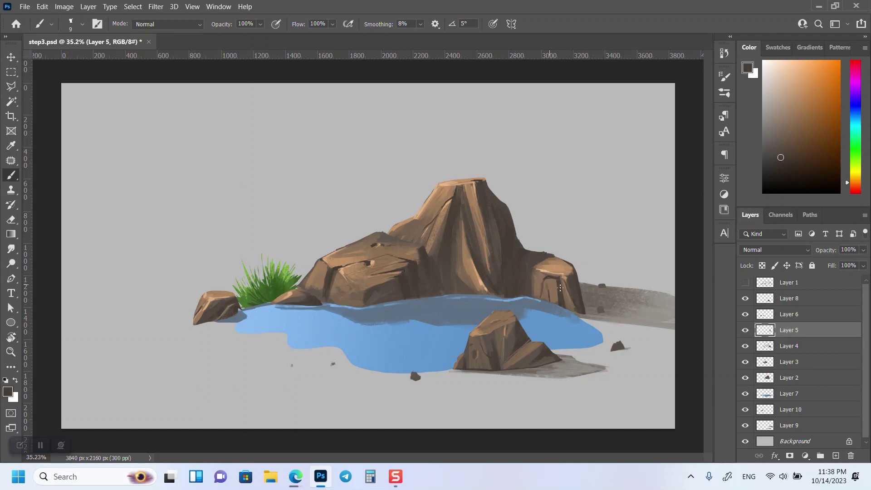
key(bracketright)
key(bracketright)
key(bracketright)
alt+click(555, 290)
key(bracketleft)
key(bracketleft)
key(bracketleft)
alt+click(529, 256)
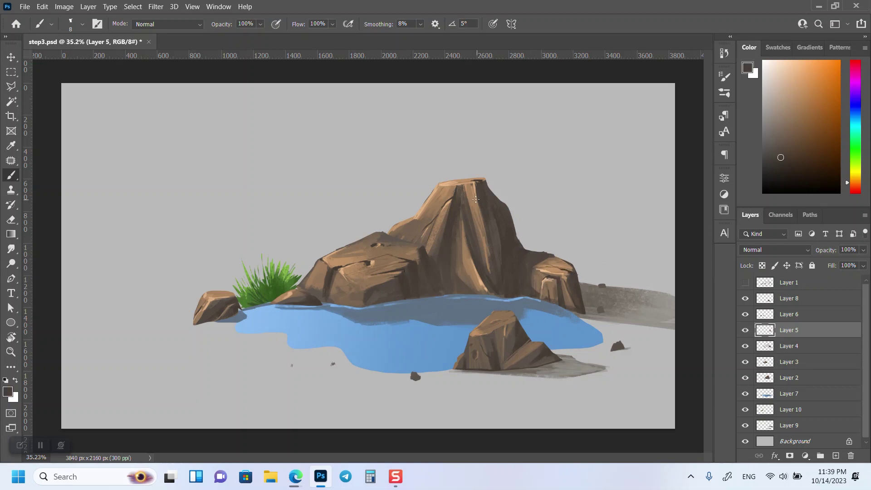
key(bracketright)
key(bracketright)
key(bracketright)
click(778, 298)
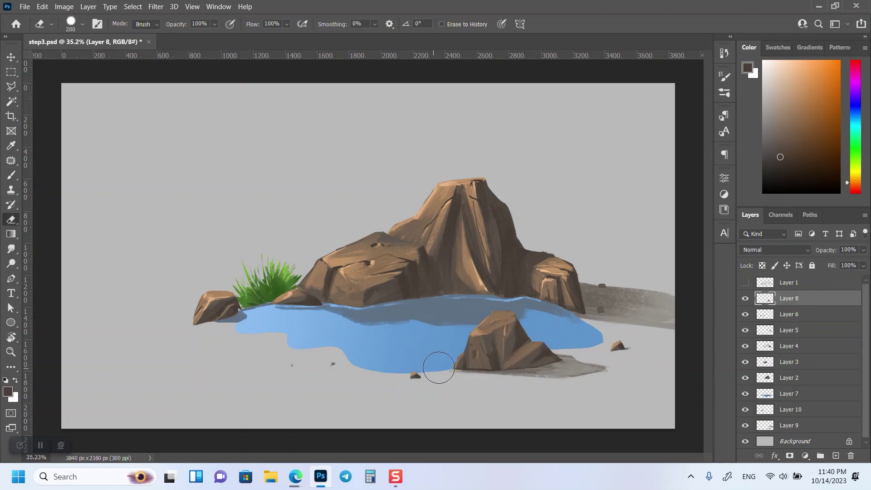
- Sample light peach and dark brown-grey on the foreground rock, brush sizes 9, 15 and 35
alt+click(448, 181)
key(bracketleft)
key(bracketleft)
key(bracketleft)
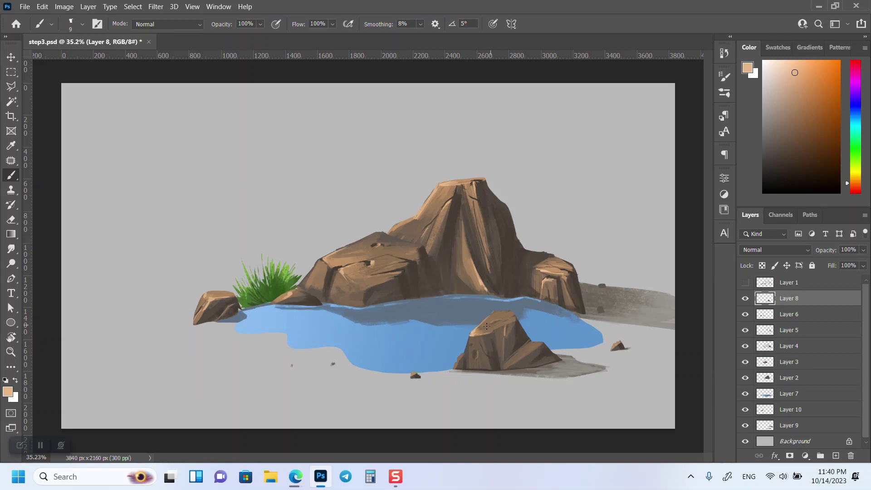
alt+click(474, 338)
key(bracketright)
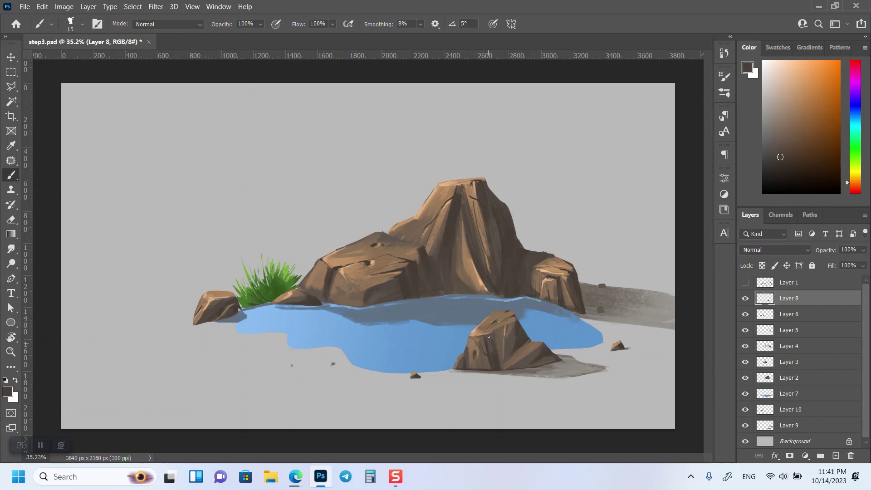
alt+click(507, 363)
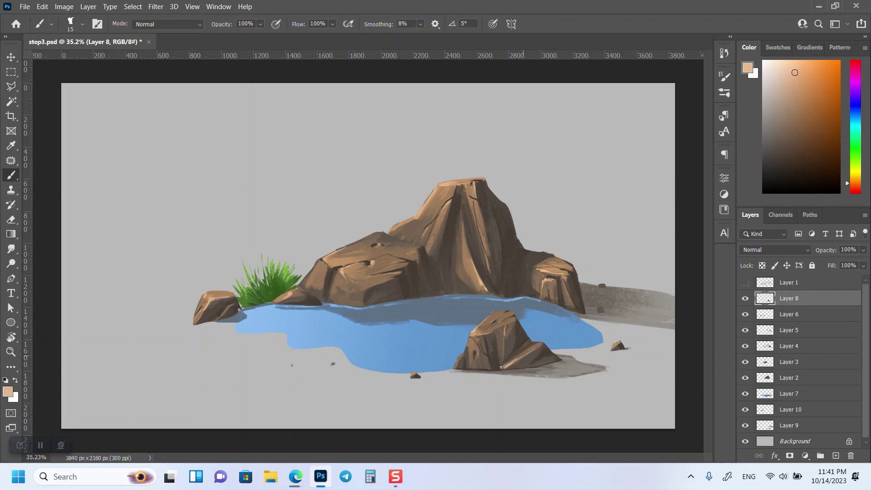
alt+click(466, 358)
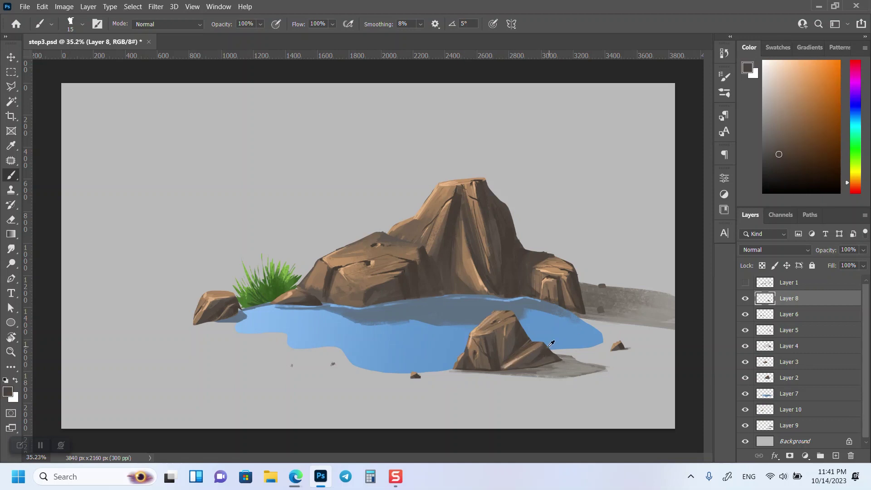
key(bracketright)
key(bracketright)
key(bracketright)
key(bracketright)
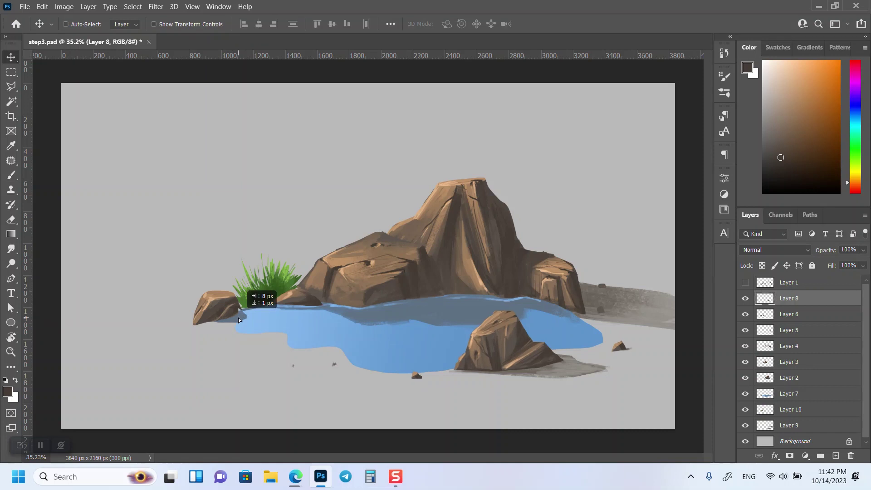
ctrl+click(234, 315)
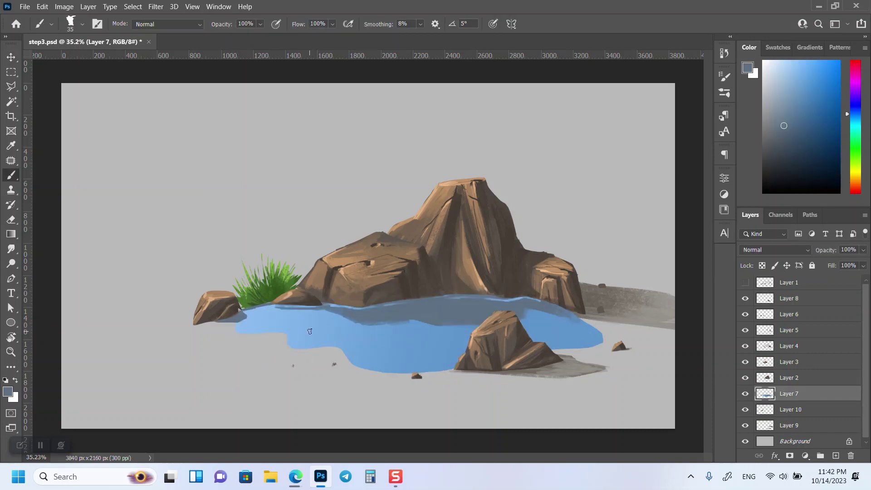
- Smudge the pond water on Layer 7 with a size-90 brush, picking darker and lighter blues
key(r)
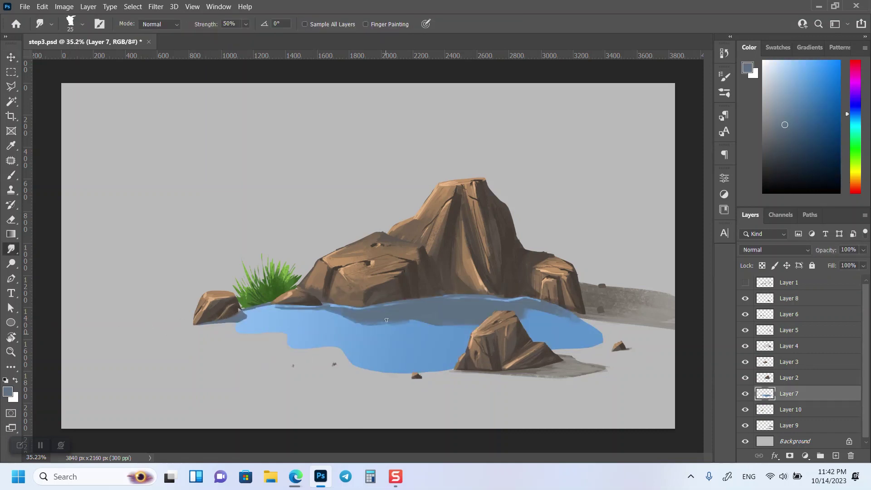
key(bracketright)
key(bracketright)
key(bracketright)
key(bracketright)
key(bracketright)
key(bracketright)
key(bracketright)
key(bracketright)
key(bracketleft)
key(bracketleft)
key(bracketleft)
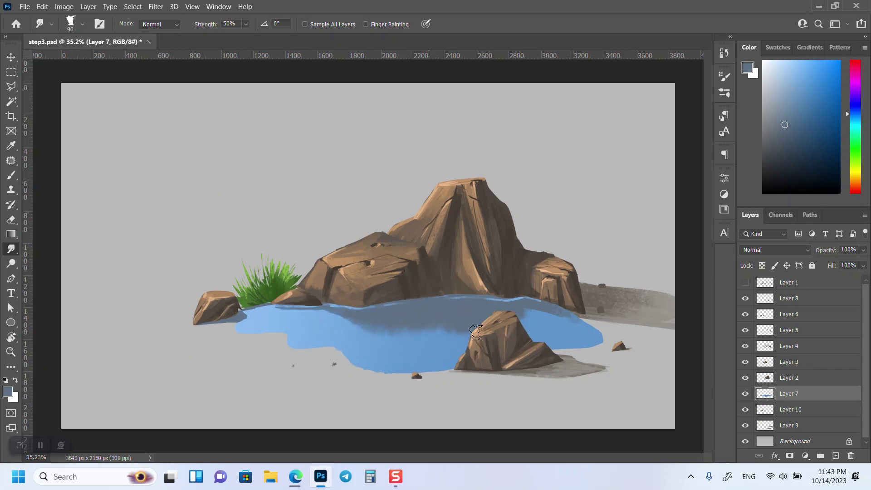
key(b)
alt+click(460, 295)
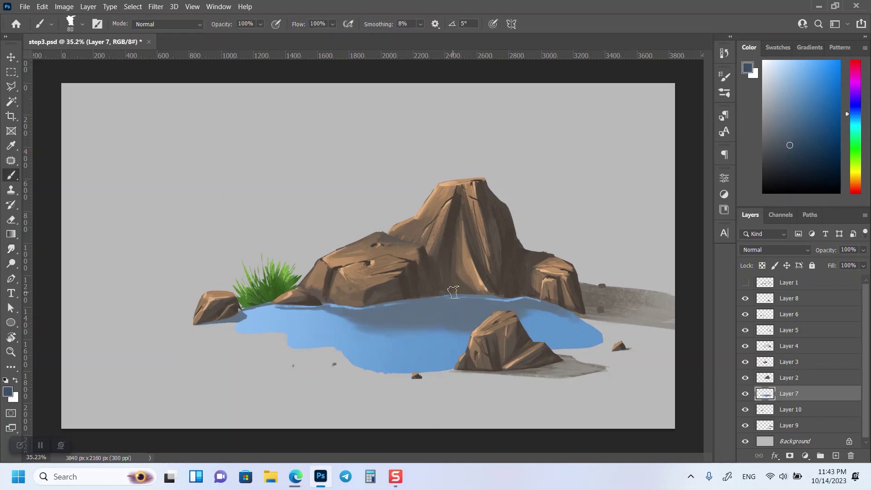
alt+click(454, 313)
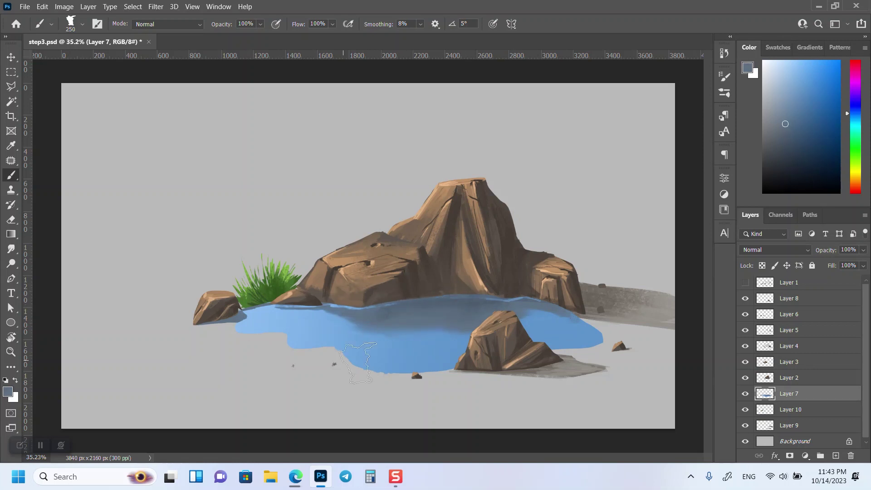
key(e)
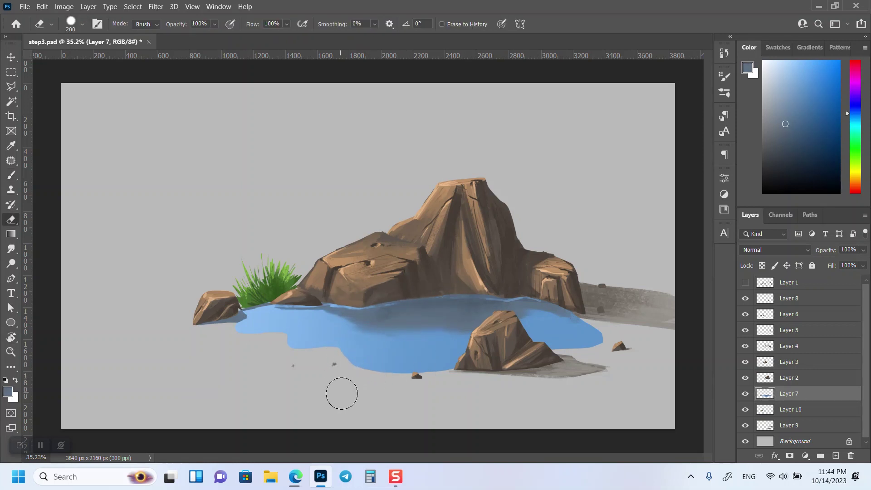
key(b)
- Add a new layer and paint a light-blue ripple streak across the pond
click(835, 455)
click(786, 68)
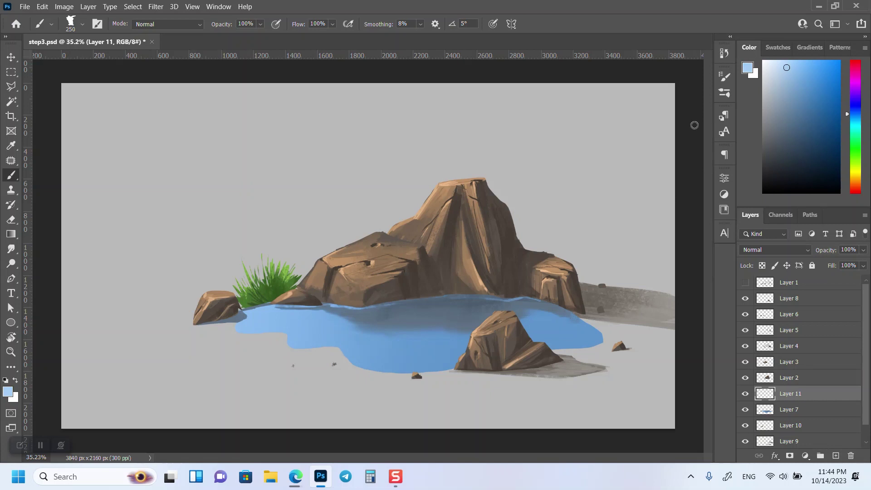
drag(318, 345, 451, 344)
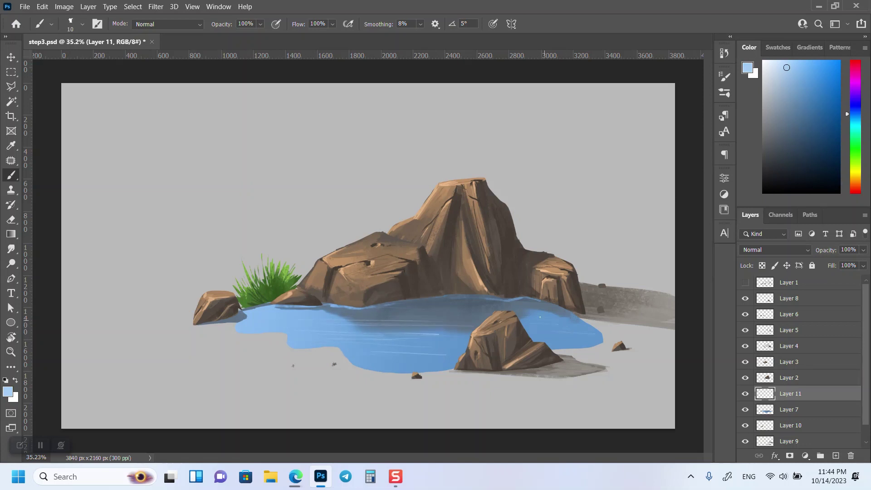
ctrl+click(549, 272)
alt+click(436, 209)
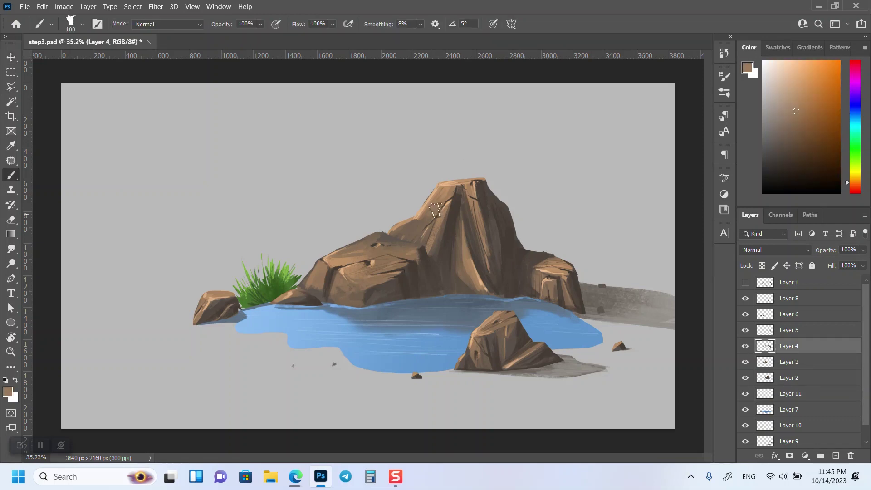
- Paint small dark brown crack marks on the large rock with a size-10 brush
alt+click(385, 240)
drag(371, 245, 383, 241)
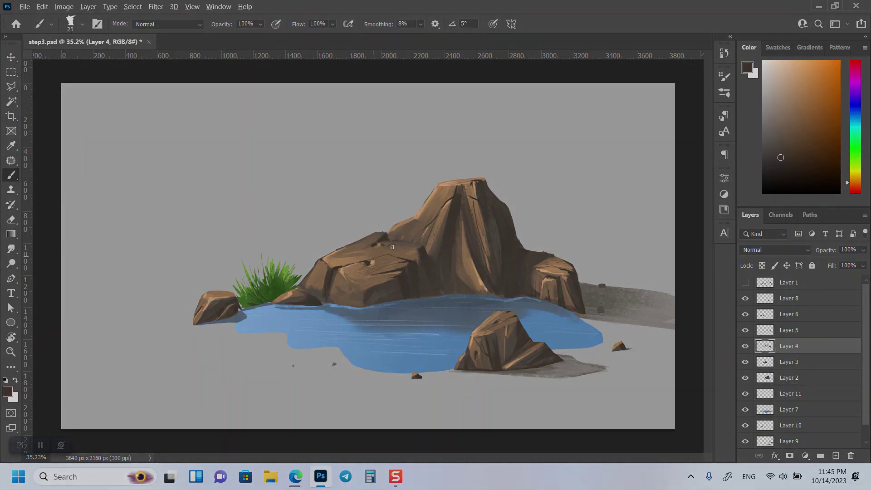
key(bracketleft)
key(bracketleft)
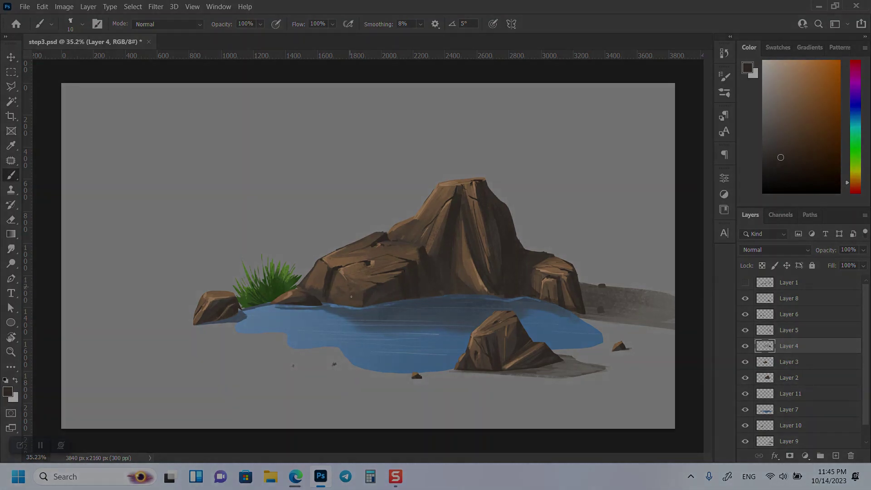
alt+click(326, 285)
key(bracketright)
key(bracketright)
key(bracketright)
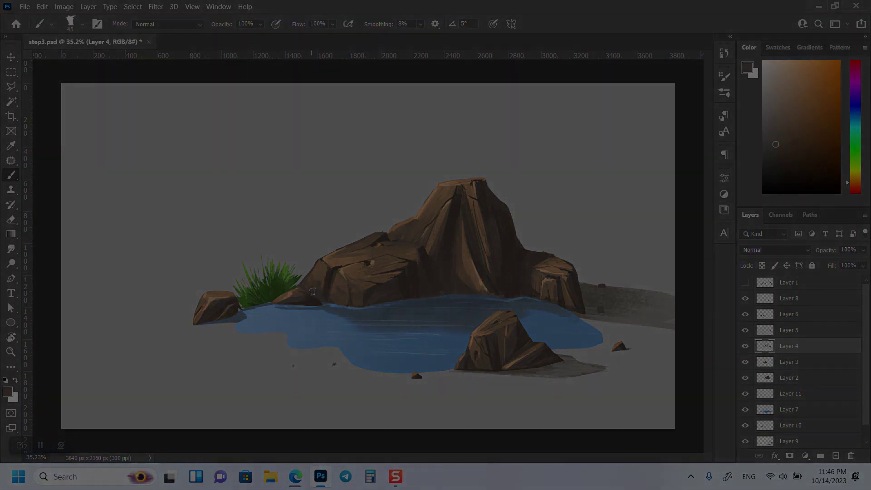
key(alt+bracketright)
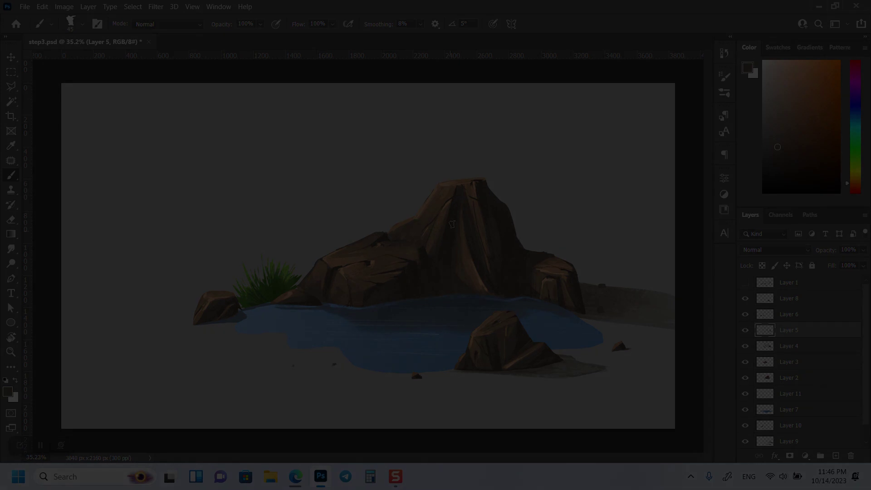
alt+click(457, 231)
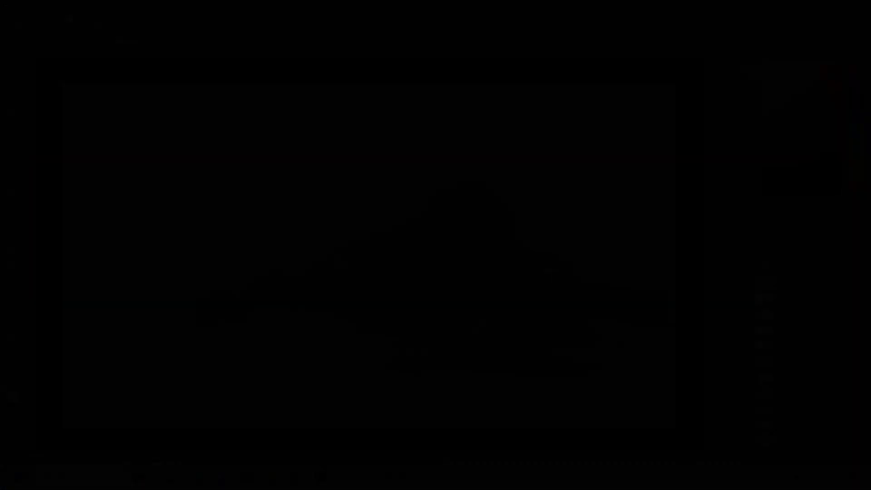